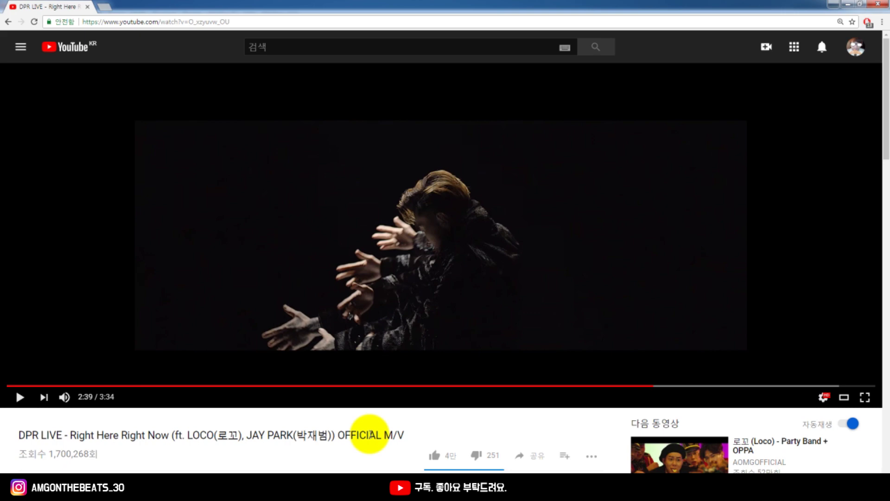
# Switch to the Cubase project, move the Serum window clear of the tracks and play back the four-bar arrangement
pyautogui.click(189, 473)
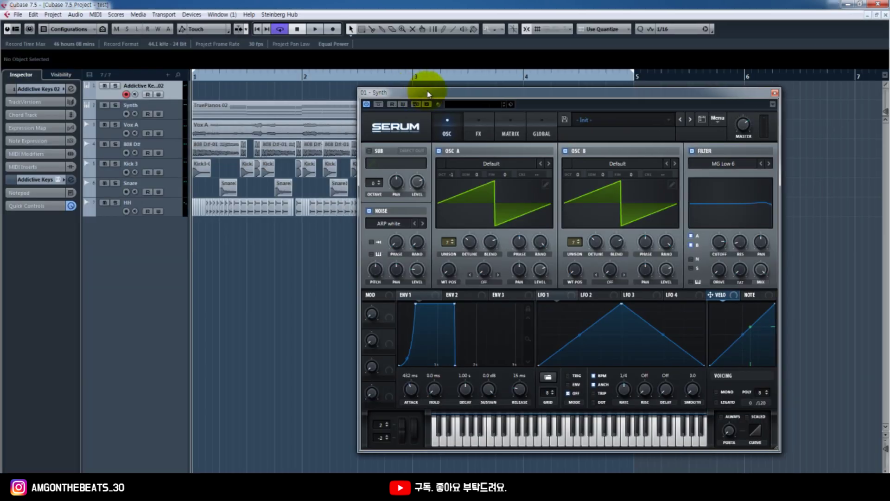
pyautogui.moveTo(424, 90); pyautogui.dragTo(510, 81)
pyautogui.press('g')
pyautogui.press('g')
pyautogui.press('g')
pyautogui.press('g')
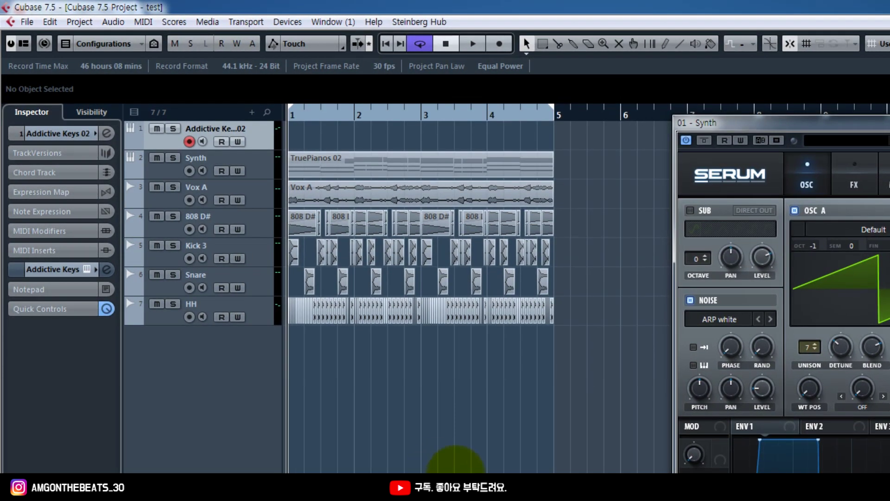
pyautogui.press('h')
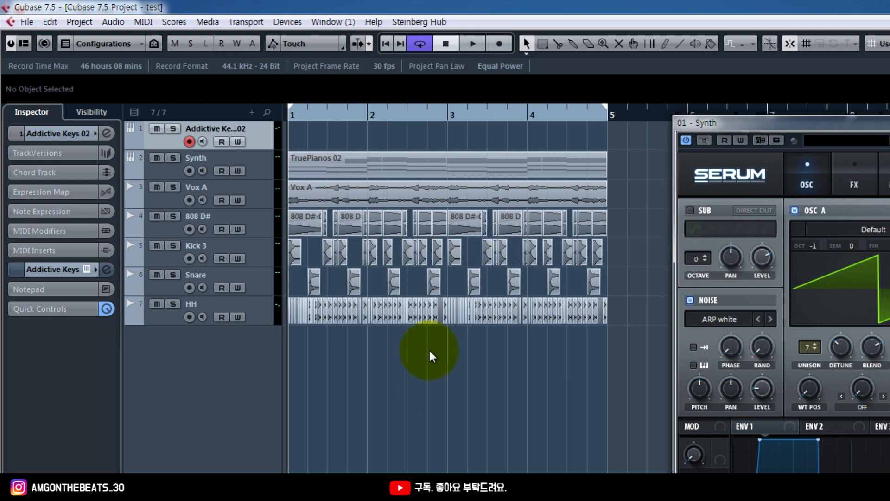
pyautogui.press('space')
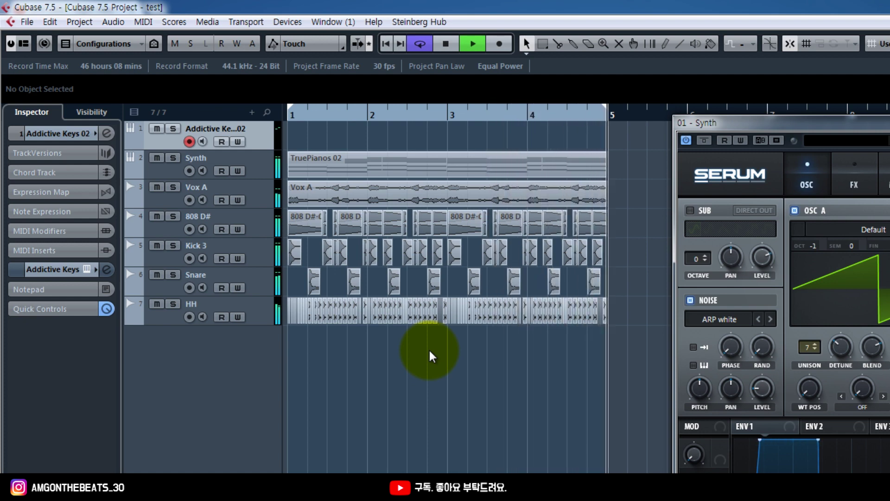
pyautogui.press('space')
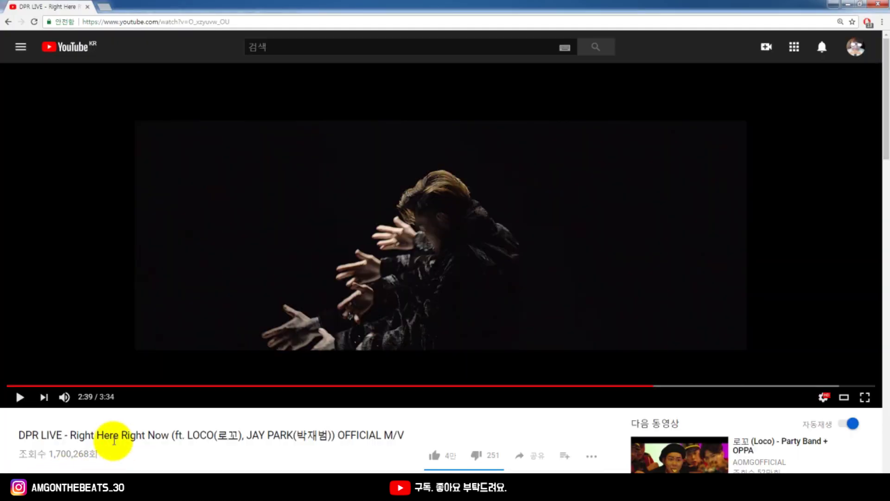
# Switch to the YouTube video page and highlight the song title "Right Here Right Now"
pyautogui.moveTo(70, 435); pyautogui.dragTo(168, 438)
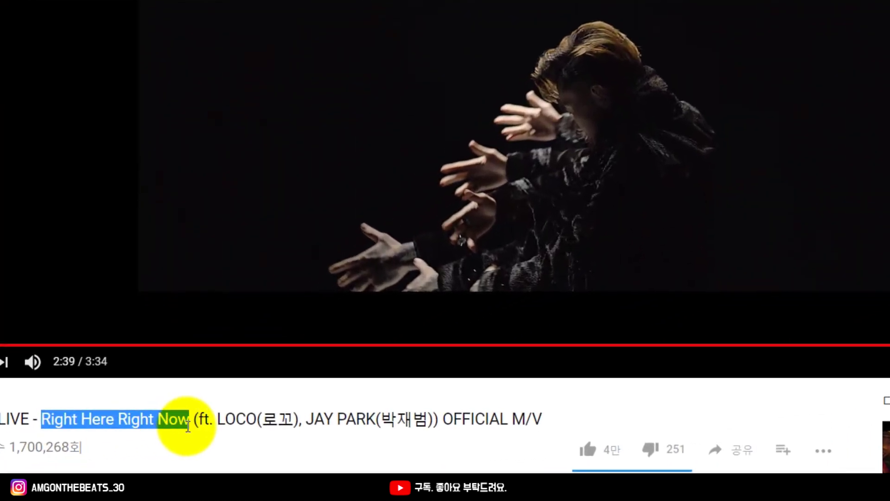
pyautogui.click(188, 426)
pyautogui.moveTo(126, 491)
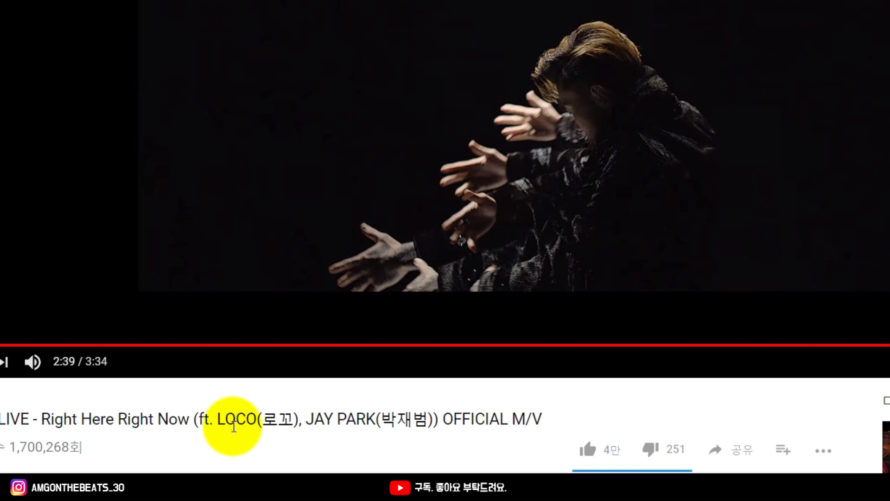
# Return to the Cubase project and examine the chord notes of the Synth track's TruePianos 02 part in the Key Editor
pyautogui.click(139, 491)
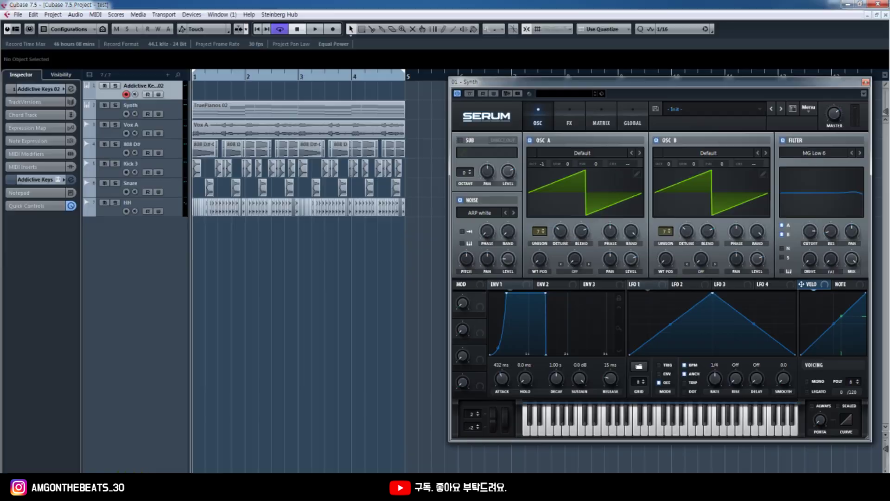
pyautogui.moveTo(176, 99); pyautogui.dragTo(215, 147)
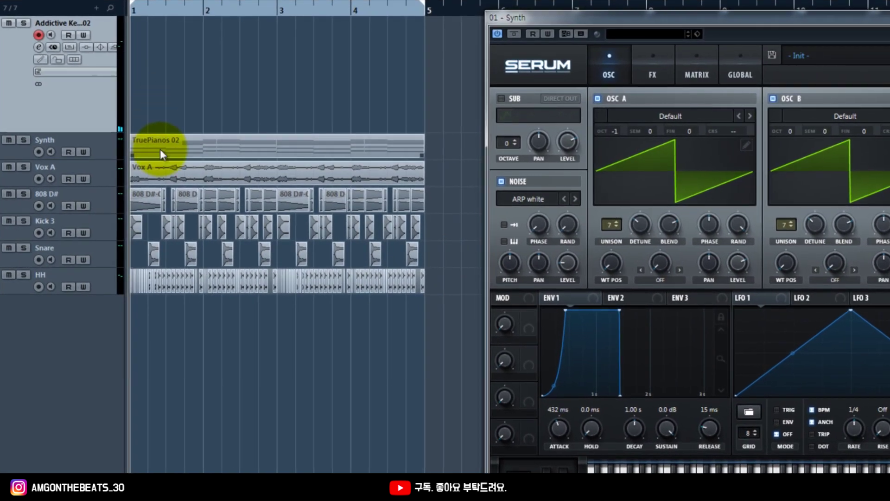
pyautogui.doubleClick(216, 174)
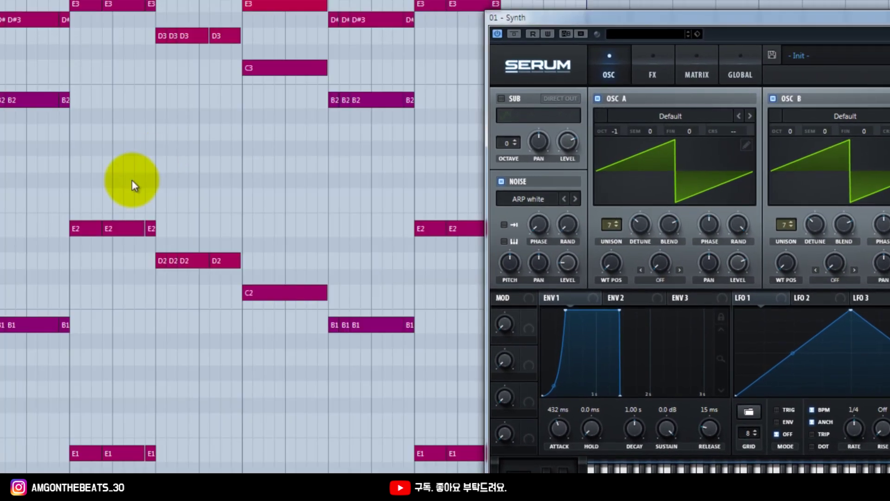
pyautogui.scroll(5, 122, 185)
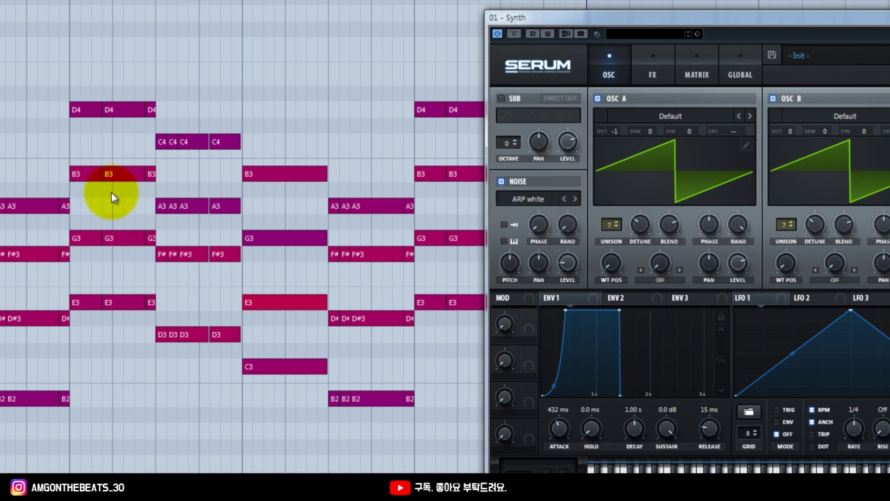
pyautogui.press('Return')
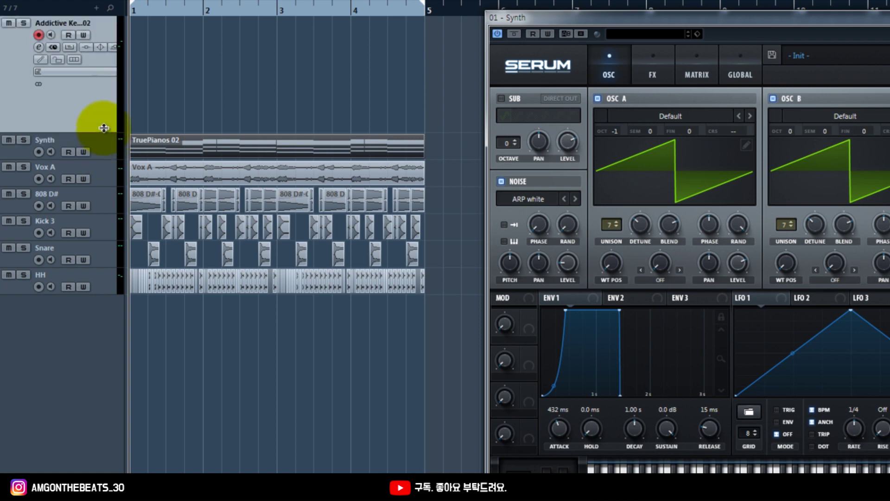
# Enlarge the Synth track and reopen its TruePianos 02 part in the Key Editor, with the Serum window moved over the notes
pyautogui.moveTo(104, 128); pyautogui.dragTo(100, 215)
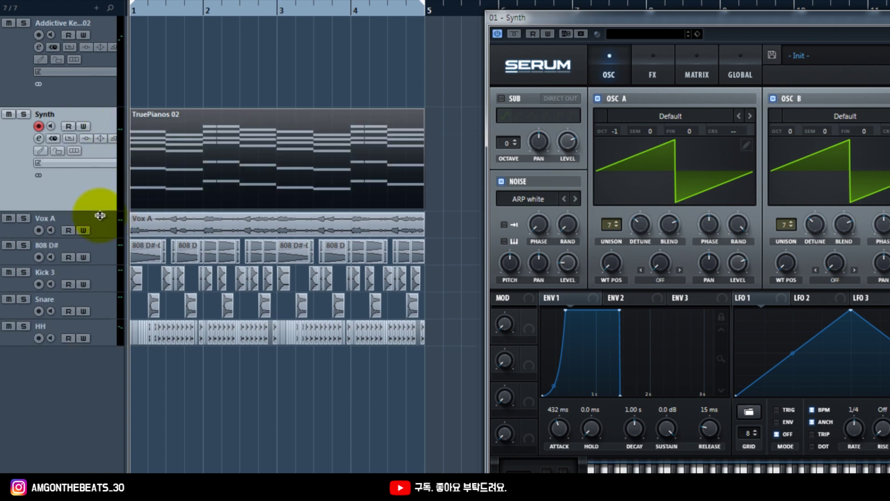
pyautogui.doubleClick(179, 150)
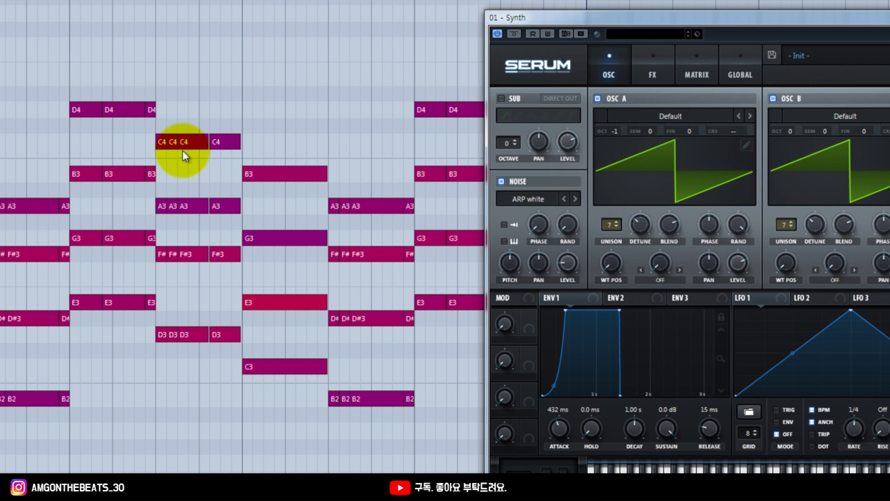
pyautogui.moveTo(507, 15); pyautogui.dragTo(310, 6)
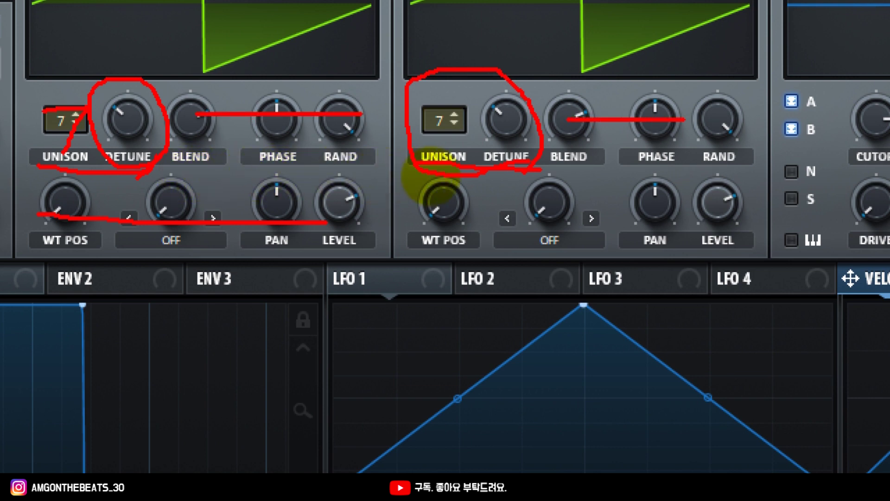
# View the Analog noise sources offered for Serum's noise oscillator, leaving ARP white selected
pyautogui.moveTo(429, 200); pyautogui.dragTo(728, 206)
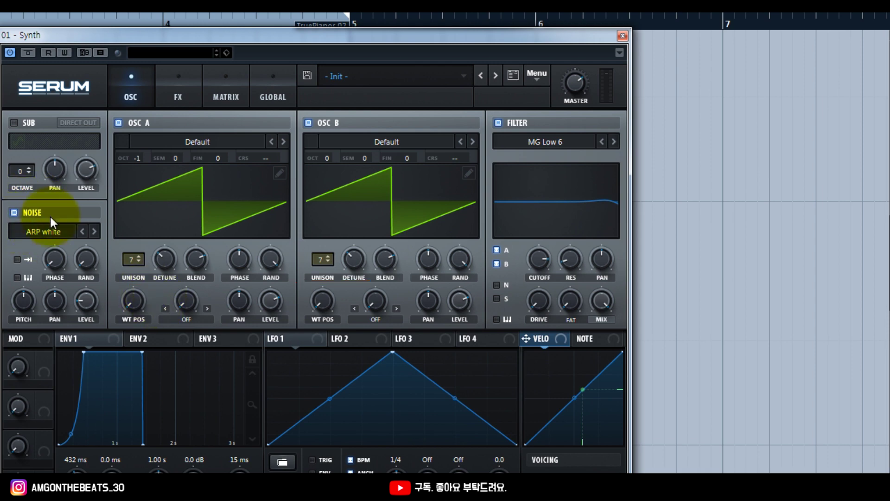
pyautogui.click(49, 230)
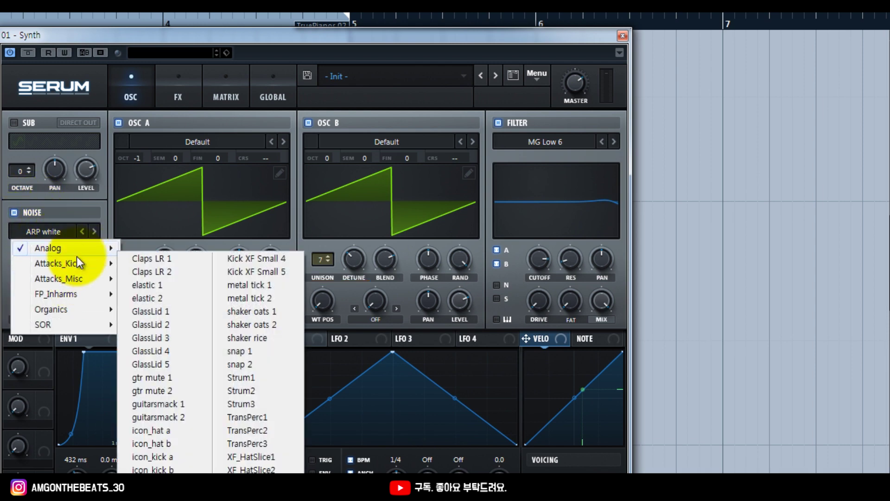
pyautogui.moveTo(67, 250)
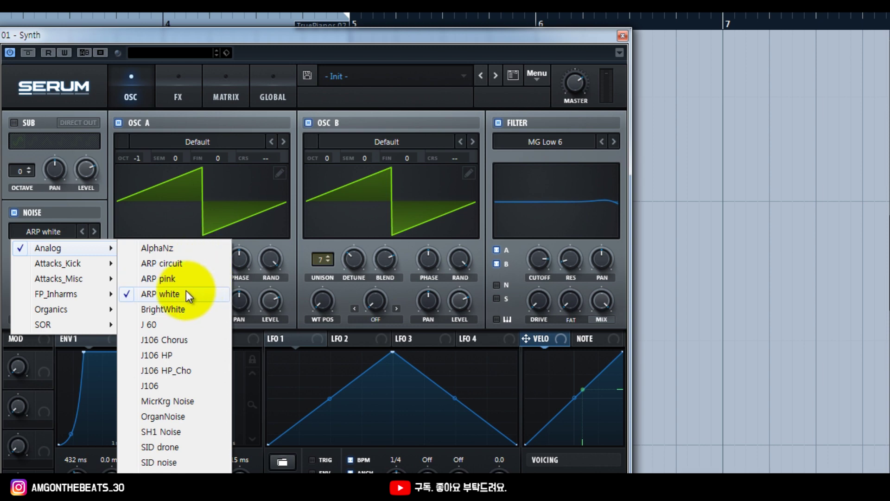
pyautogui.click(275, 43)
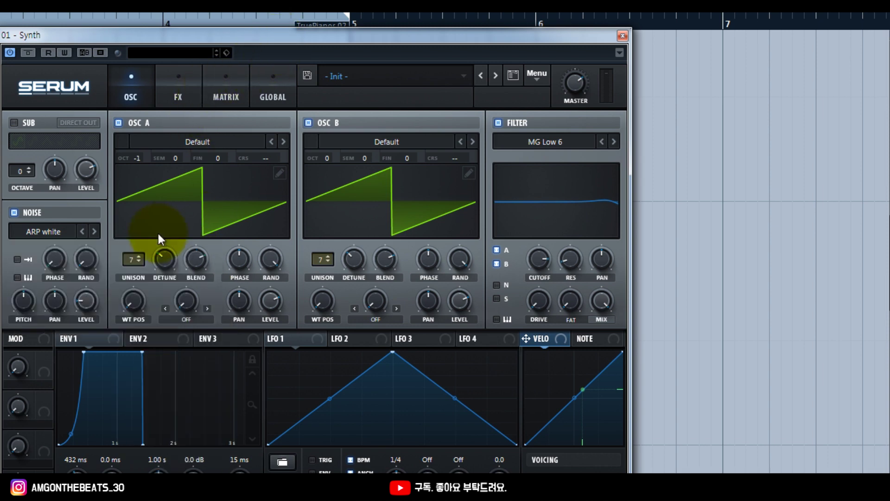
# Try several attack times for envelope 1 and set the attack to 644 ms
pyautogui.click(102, 336)
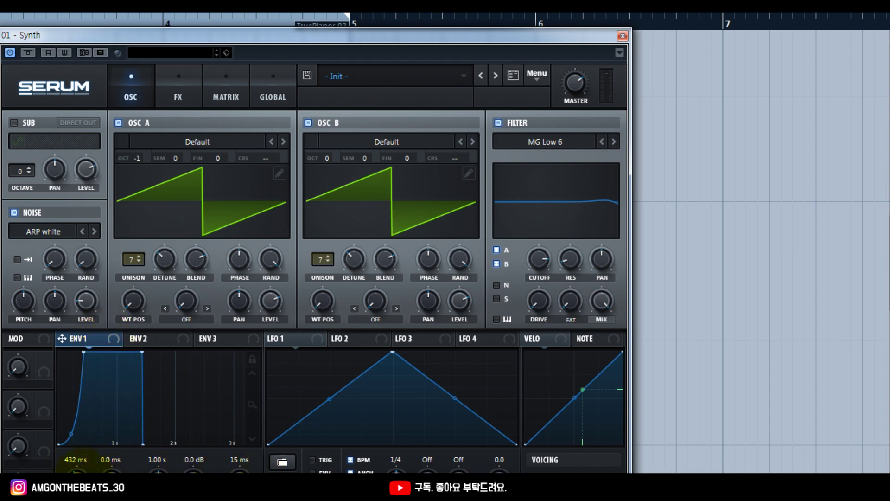
pyautogui.moveTo(70, 433); pyautogui.dragTo(92, 430)
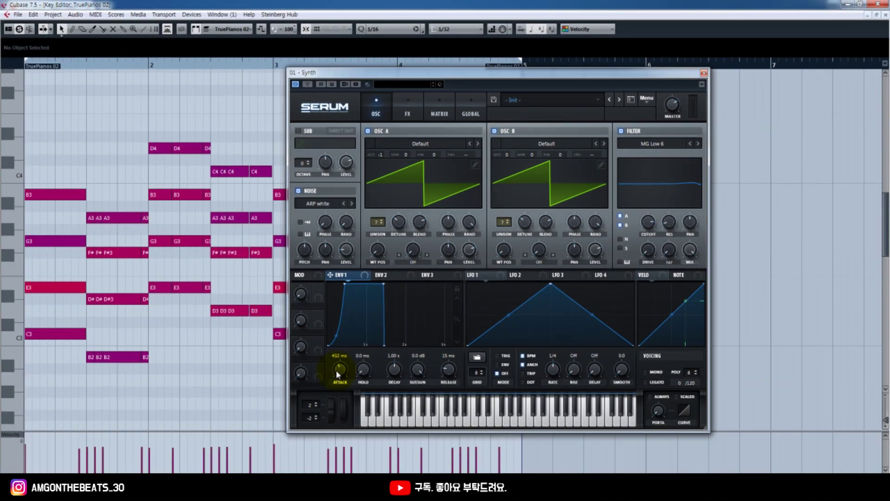
pyautogui.moveTo(255, 406); pyautogui.dragTo(245, 443)
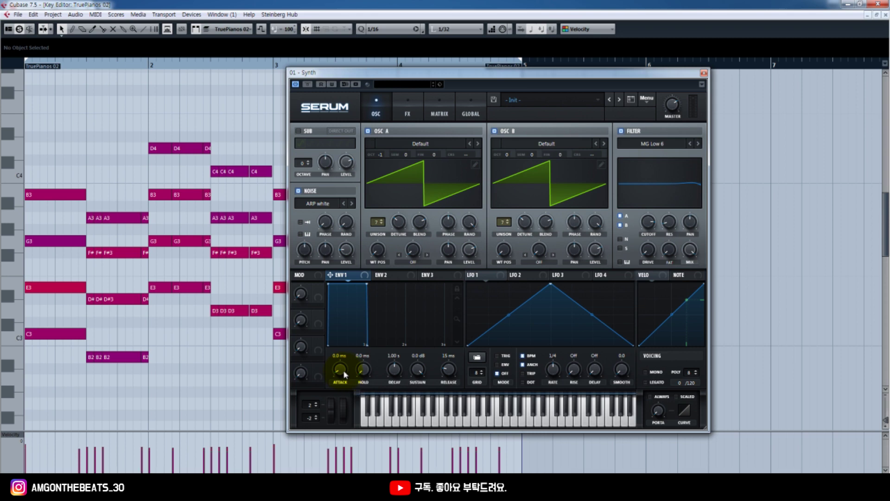
pyautogui.moveTo(345, 375)
pyautogui.mouseDown()
pyautogui.moveTo(341, 335)
pyautogui.moveTo(339, 361)
pyautogui.mouseUp()
pyautogui.scroll(4, 340, 366)
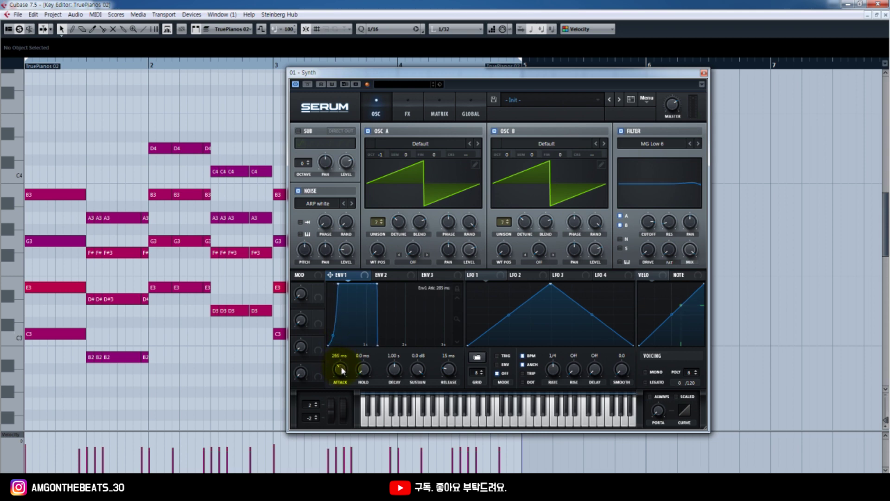
pyautogui.scroll(6, 341, 368)
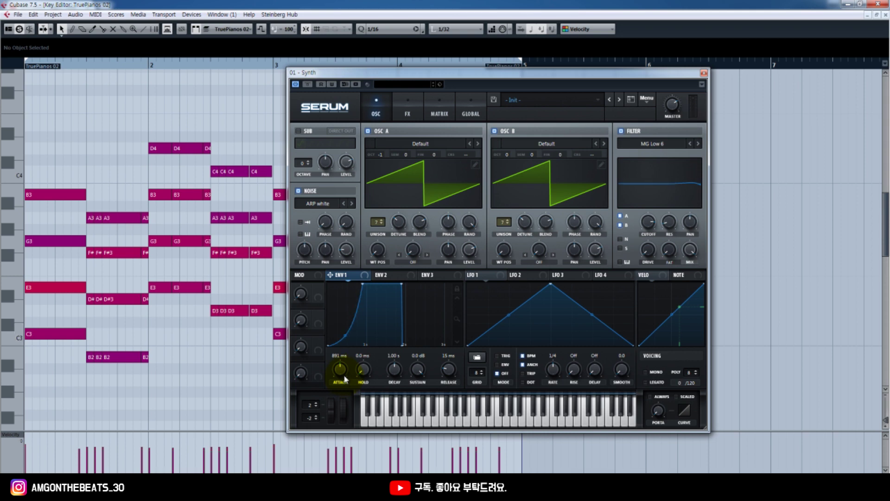
pyautogui.scroll(-5, 343, 378)
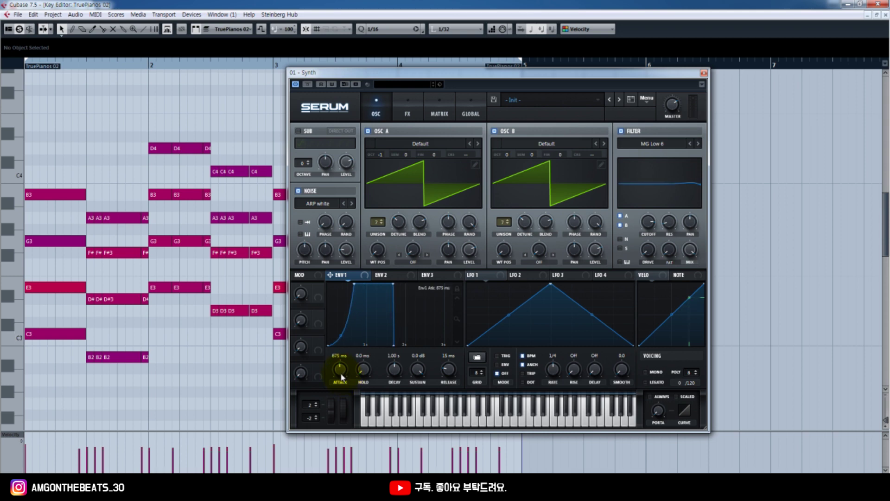
pyautogui.scroll(2, 342, 377)
# Bend envelope 1's attack curve between concave and convex shapes during playback and leave it as a concave rise
pyautogui.moveTo(342, 337)
pyautogui.mouseDown()
pyautogui.moveTo(348, 315)
pyautogui.moveTo(350, 339)
pyautogui.mouseUp()
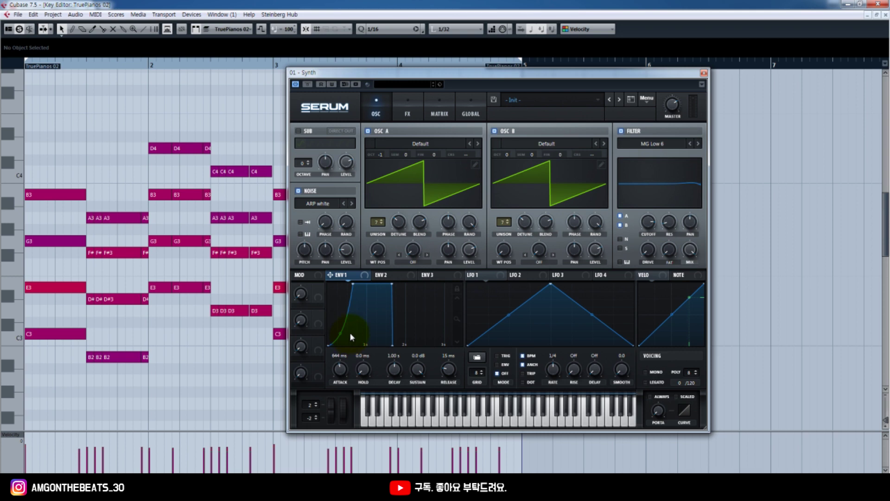
pyautogui.moveTo(342, 335); pyautogui.dragTo(346, 315)
pyautogui.moveTo(341, 297); pyautogui.dragTo(350, 323)
pyautogui.moveTo(344, 336); pyautogui.dragTo(343, 314)
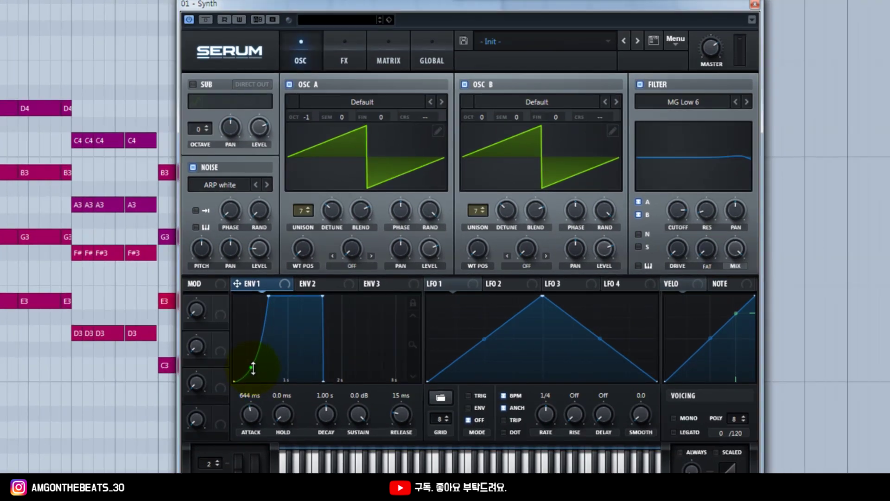
pyautogui.press('space')
pyautogui.moveTo(256, 368); pyautogui.dragTo(257, 376)
pyautogui.moveTo(255, 378); pyautogui.dragTo(254, 345)
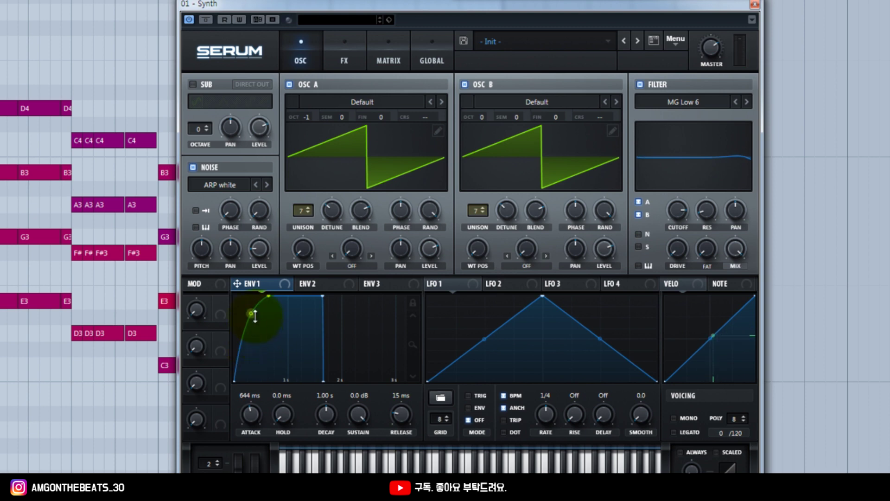
pyautogui.moveTo(255, 315); pyautogui.dragTo(253, 344)
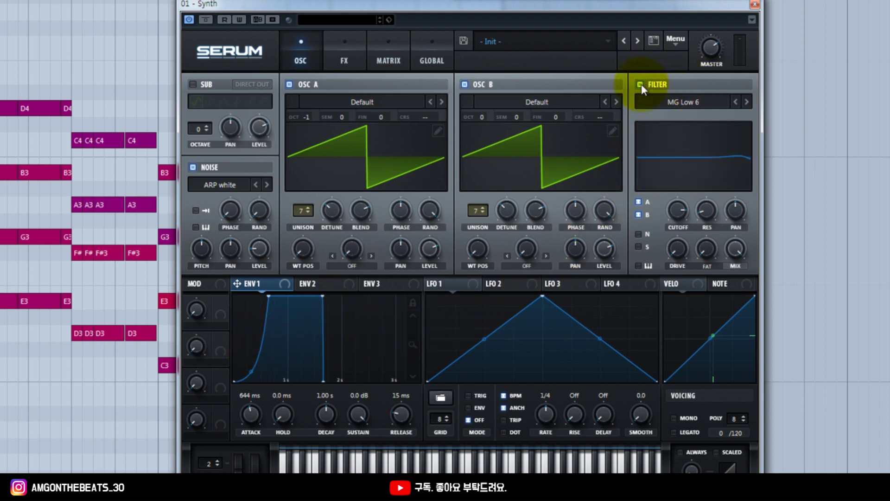
# View the Normal filter types, leaving MG Low 6 selected, and check the filter's routing for oscillators A and B
pyautogui.click(693, 106)
pyautogui.moveTo(696, 114)
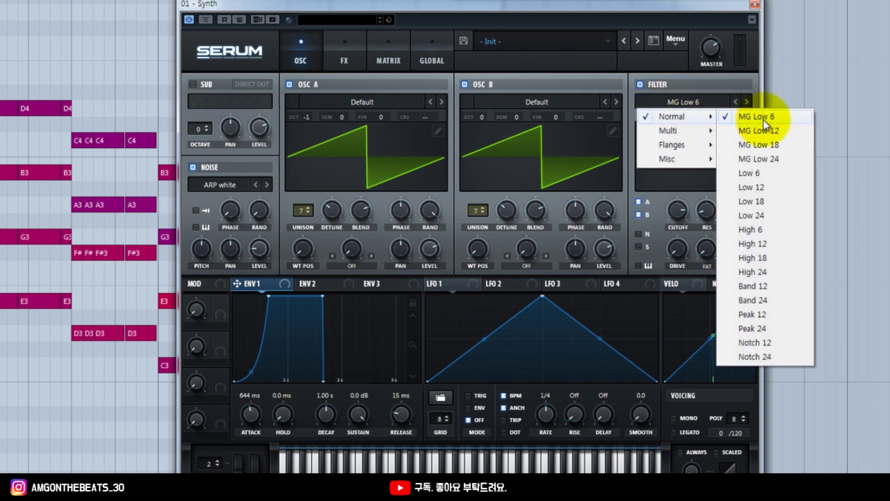
pyautogui.click(748, 82)
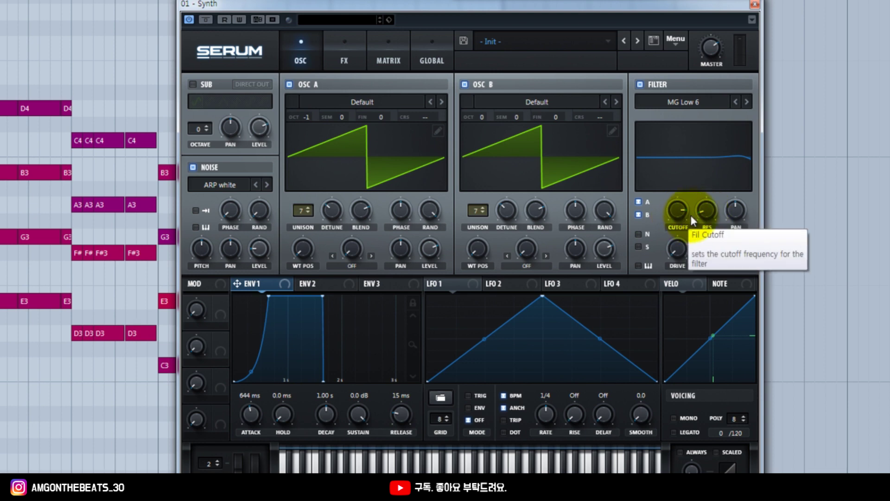
pyautogui.click(639, 215)
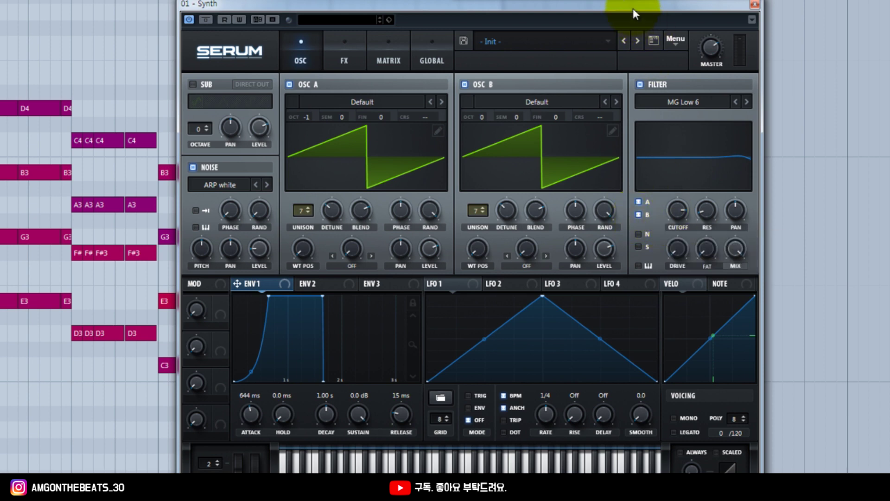
# Show Serum's effects rack and reposition the plugin window so the EQ, filter and compressor settings are in view
pyautogui.moveTo(634, 5); pyautogui.dragTo(599, 1)
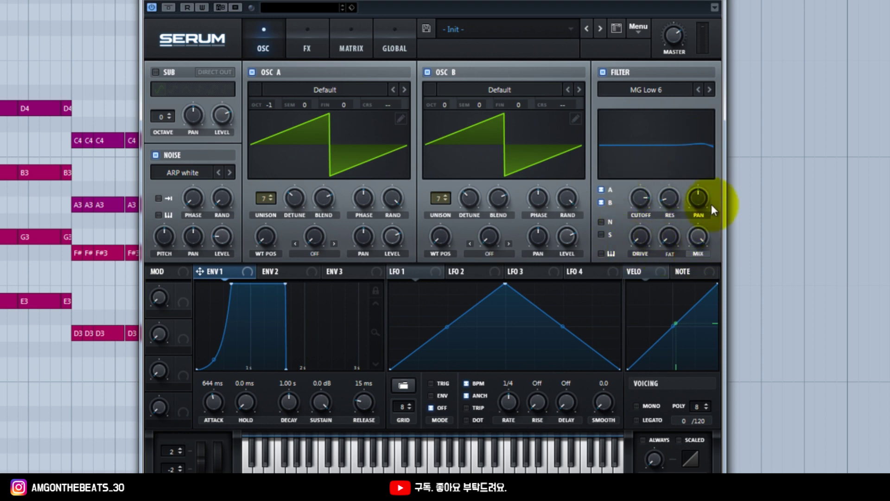
pyautogui.click(311, 35)
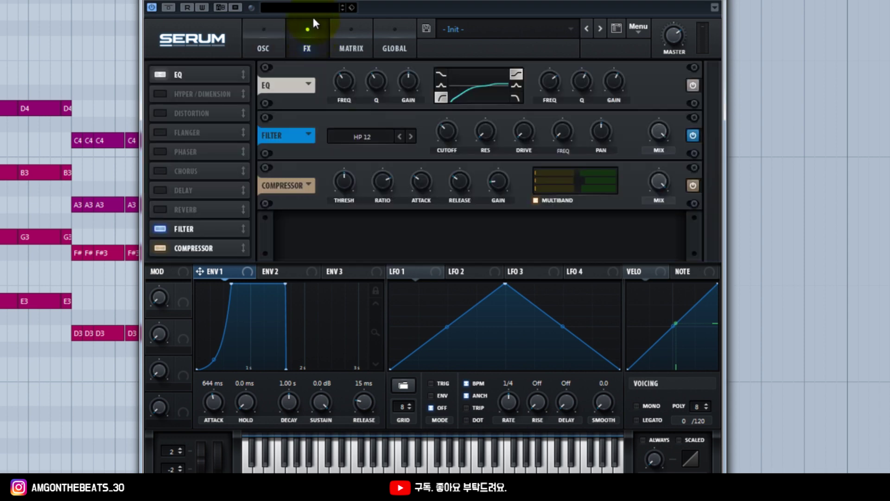
pyautogui.moveTo(320, 4); pyautogui.dragTo(332, 17)
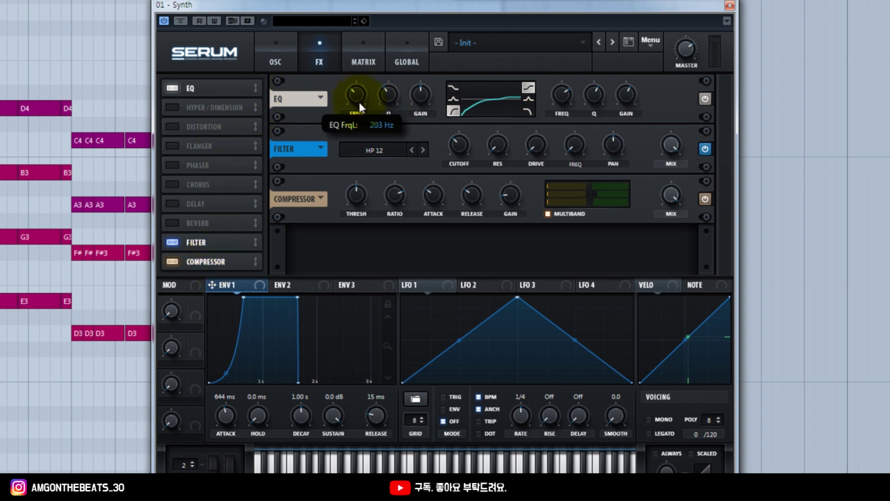
# Compare the shape types of the EQ's low band, leave it on the low cut and fine-tune its frequency
pyautogui.click(453, 99)
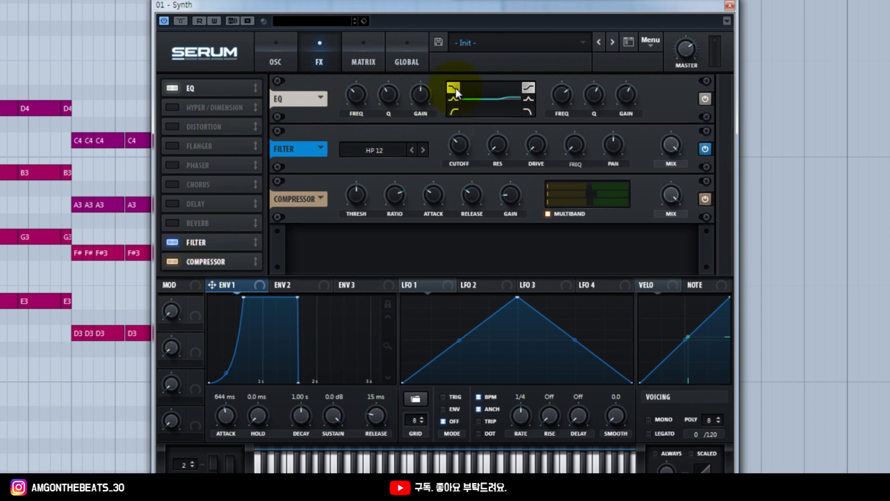
pyautogui.click(453, 112)
pyautogui.moveTo(360, 98); pyautogui.dragTo(357, 95)
pyautogui.moveTo(362, 96)
pyautogui.mouseDown()
pyautogui.moveTo(360, 107)
pyautogui.moveTo(361, 88)
pyautogui.mouseUp()
# Boost the EQ's high-band gain, compare the band's shape types, and leave it on Shelf with a reduced boost
pyautogui.moveTo(621, 96); pyautogui.dragTo(608, 58)
pyautogui.click(530, 99)
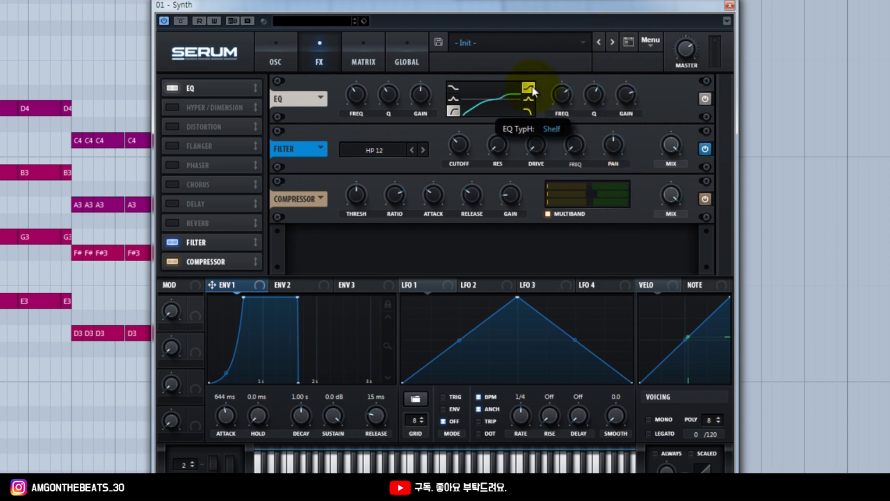
pyautogui.click(531, 88)
pyautogui.click(531, 97)
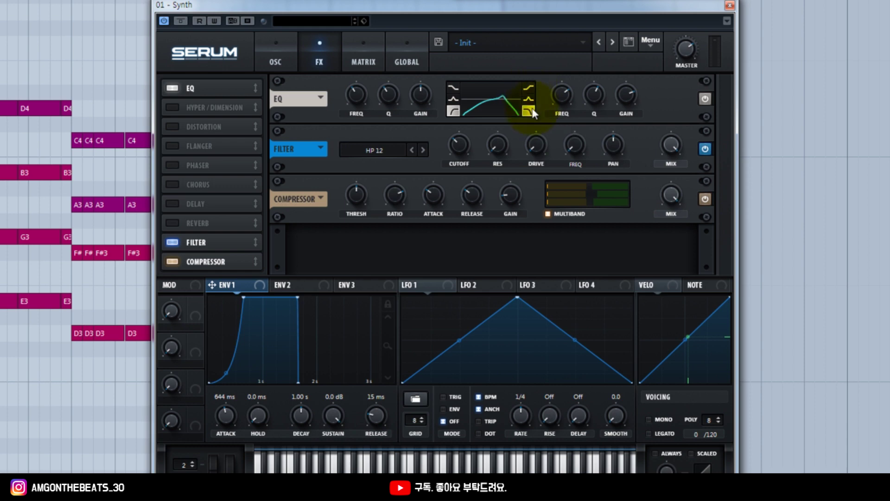
pyautogui.click(532, 86)
pyautogui.moveTo(629, 106)
pyautogui.mouseDown()
pyautogui.moveTo(622, 93)
pyautogui.moveTo(622, 118)
pyautogui.mouseUp()
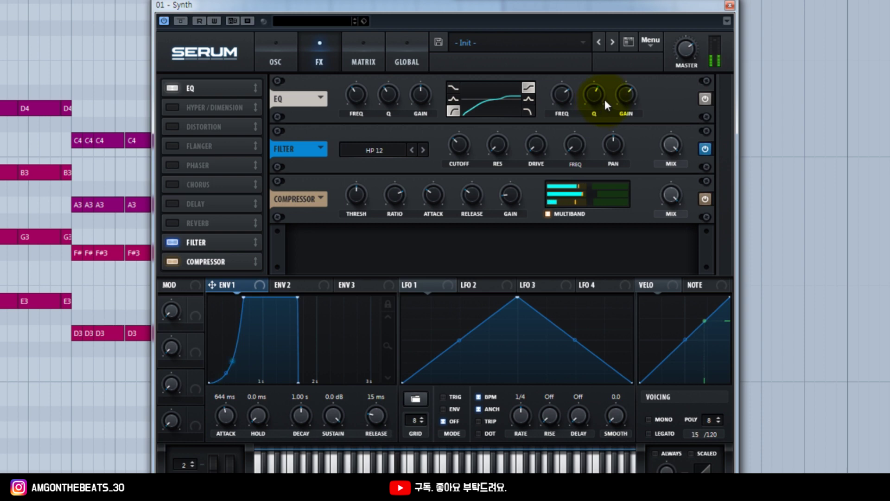
# Bypass the compressor and view the FX filter's Multi types, leaving HP 12 selected
pyautogui.click(704, 199)
pyautogui.click(705, 149)
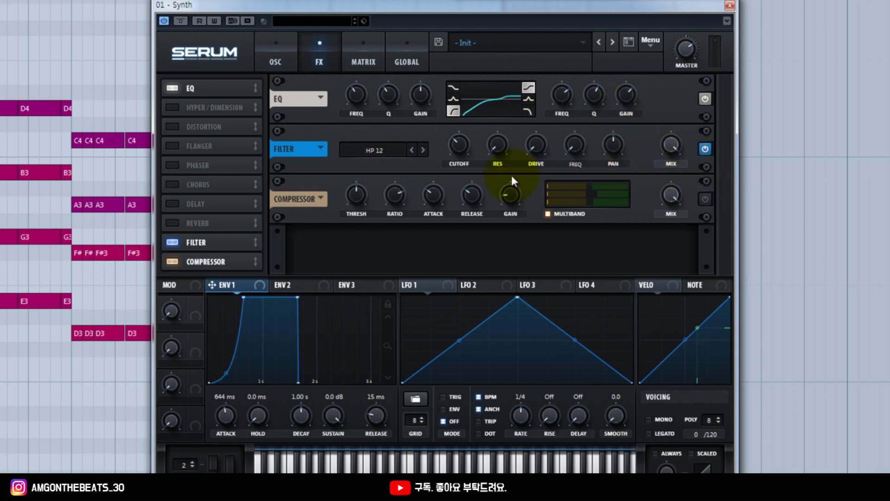
pyautogui.click(389, 153)
pyautogui.moveTo(388, 178)
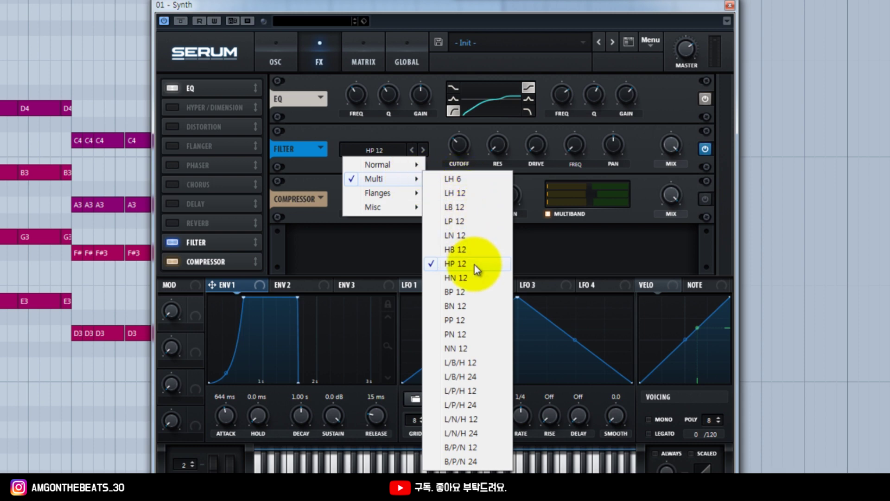
pyautogui.click(611, 254)
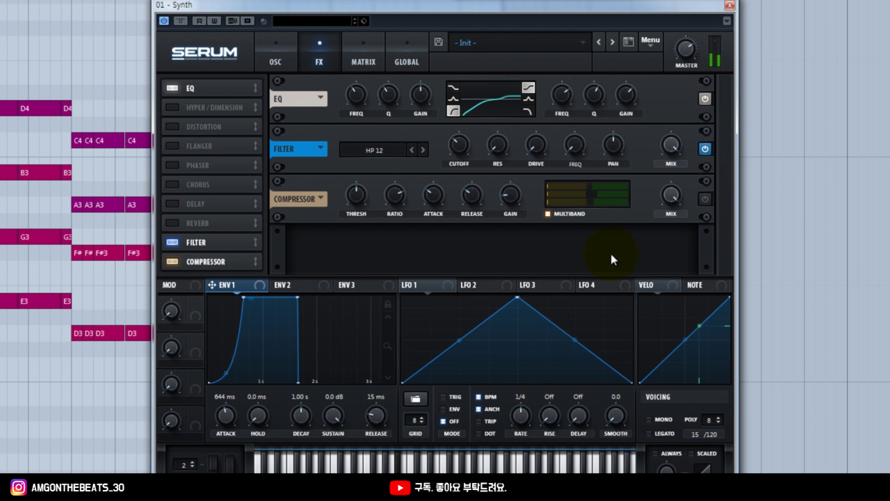
# Compare the sound with the FX filter off and on, then sweep its cutoff up to 6306 Hz and back down
pyautogui.click(705, 149)
pyautogui.click(705, 149)
pyautogui.moveTo(454, 156); pyautogui.dragTo(449, 60)
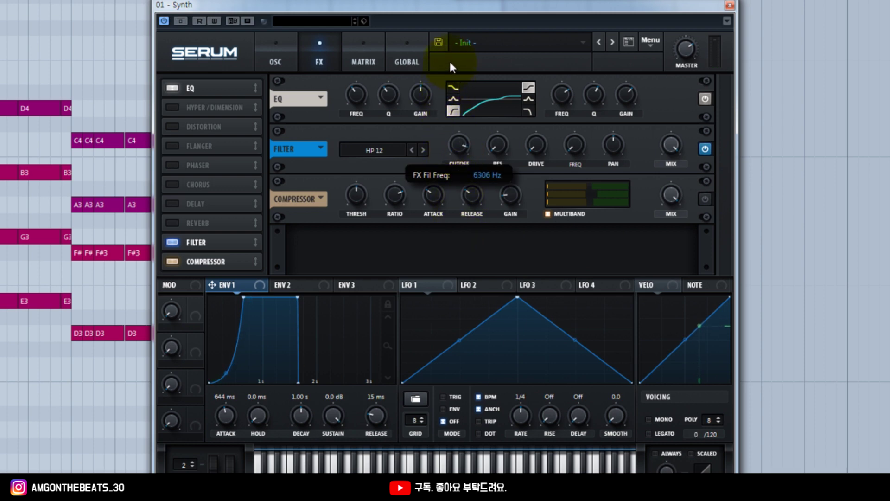
pyautogui.moveTo(449, 60); pyautogui.dragTo(452, 140)
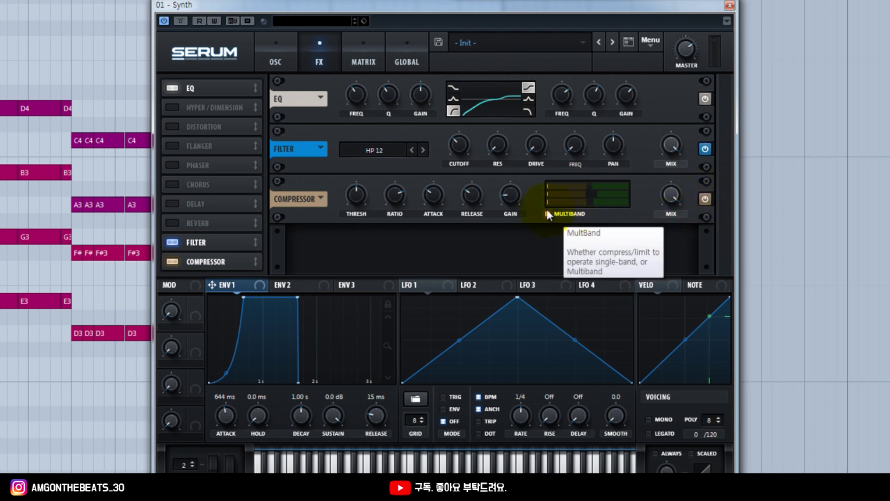
# Lower the gain of the multiband compressor slightly and check it during playback
pyautogui.moveTo(510, 190)
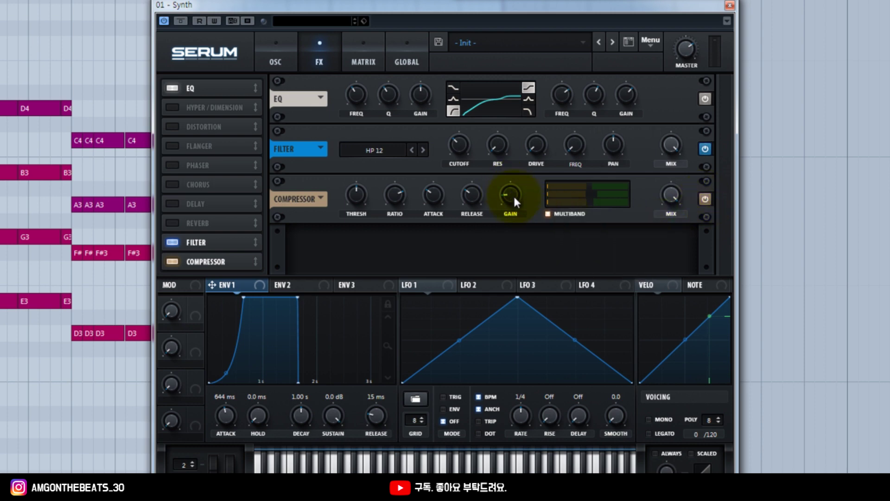
pyautogui.moveTo(511, 193); pyautogui.dragTo(511, 204)
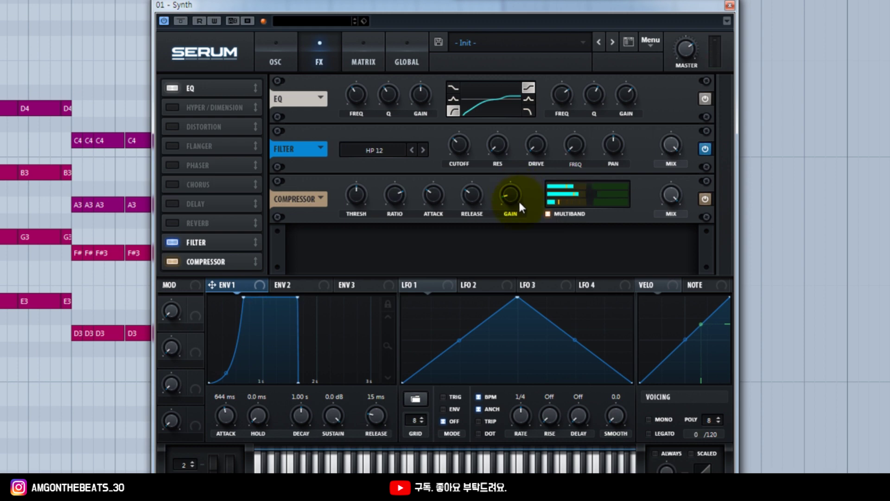
pyautogui.moveTo(512, 195)
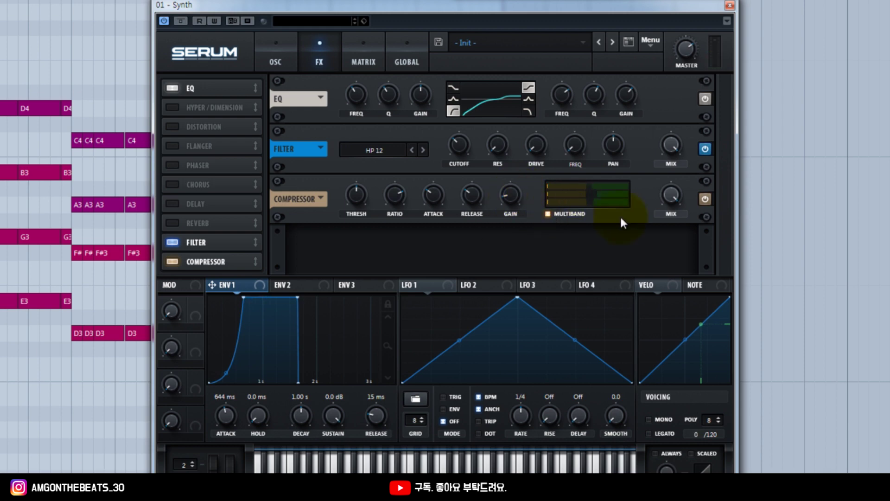
# Show Serum's oscillator page, move the plugin window clear of the chord notes and play the progression through
pyautogui.click(267, 54)
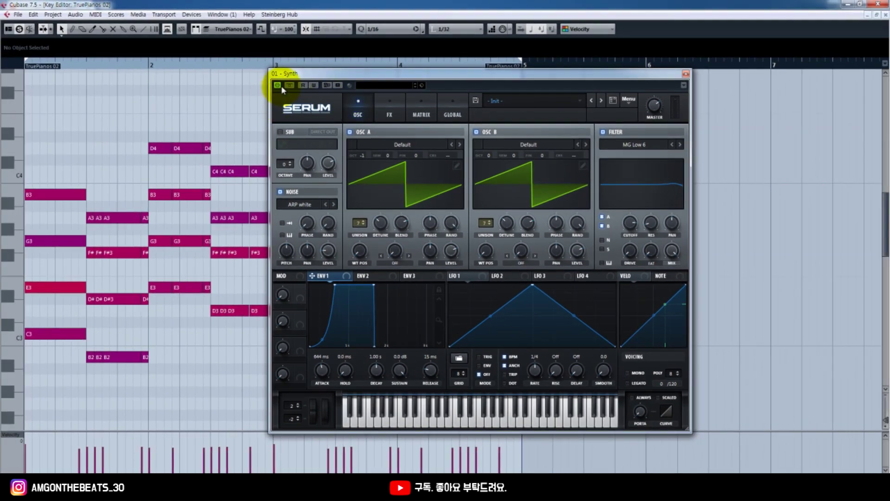
pyautogui.moveTo(278, 71); pyautogui.dragTo(491, 86)
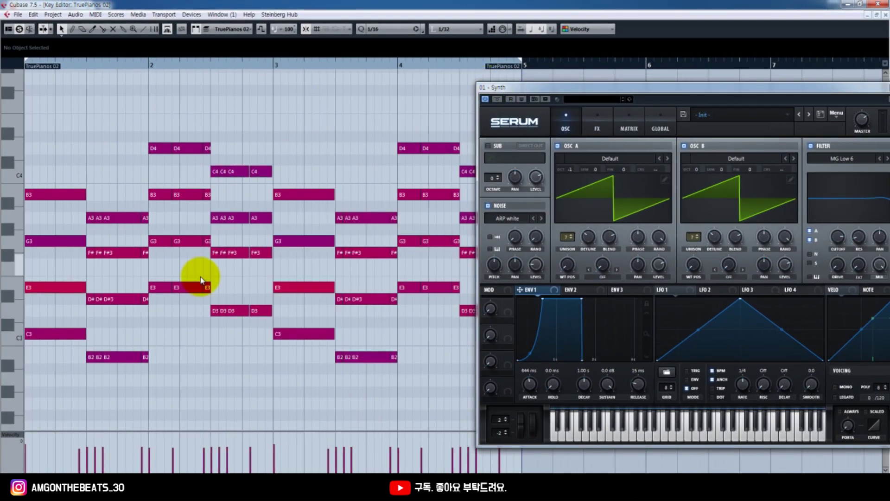
pyautogui.moveTo(268, 377); pyautogui.dragTo(35, 139)
pyautogui.click(225, 341)
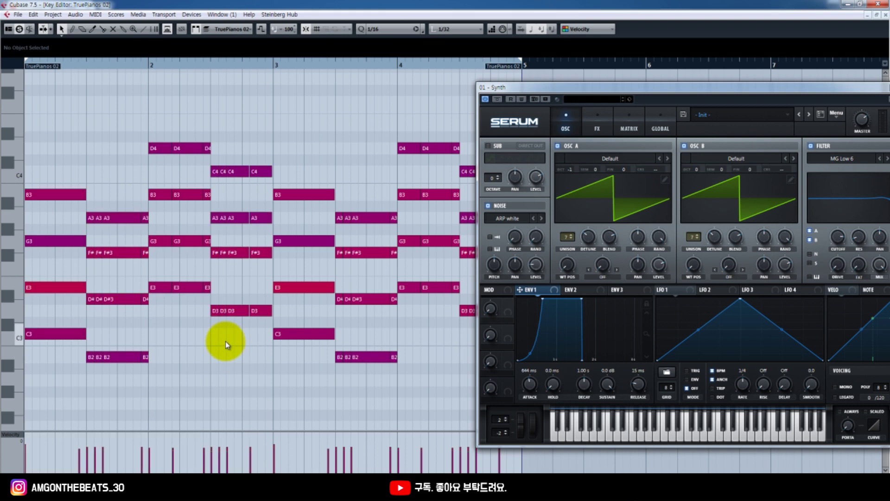
pyautogui.press('space')
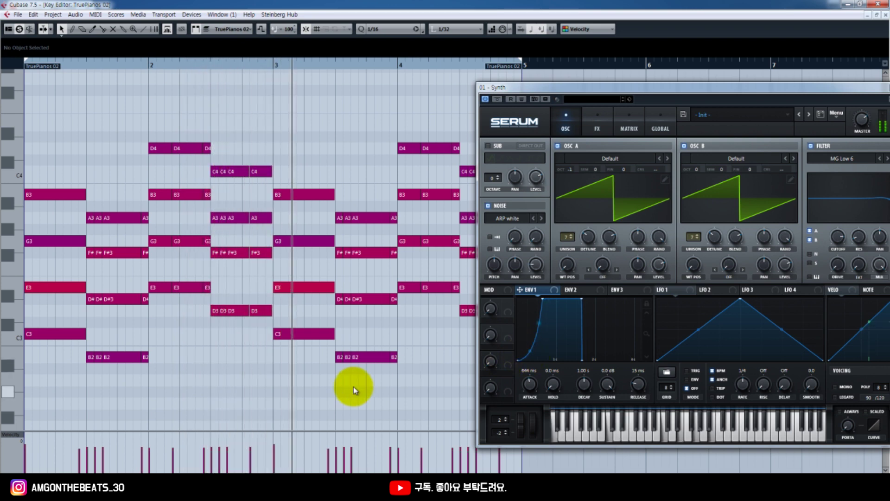
pyautogui.press('g')
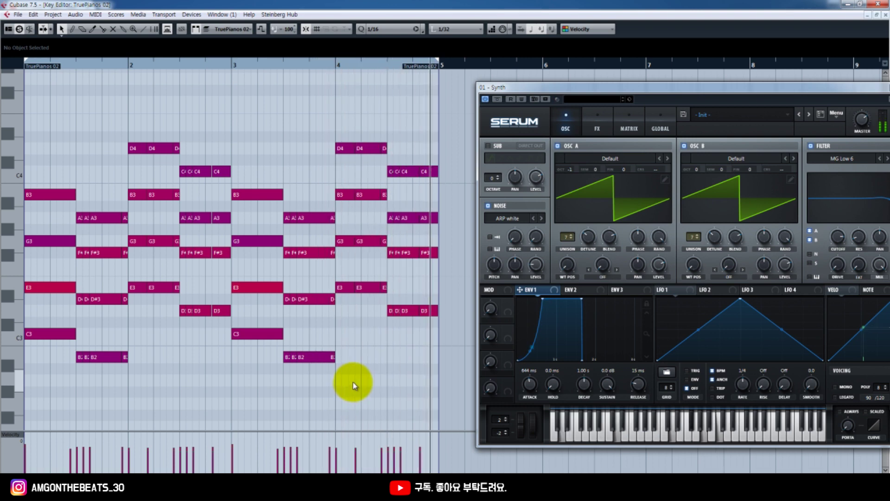
pyautogui.press('space')
# Close the Serum window and select the second and third hits of the chord starting at 1.3
pyautogui.press('h')
pyautogui.press('h')
pyautogui.press('h')
pyautogui.press('h')
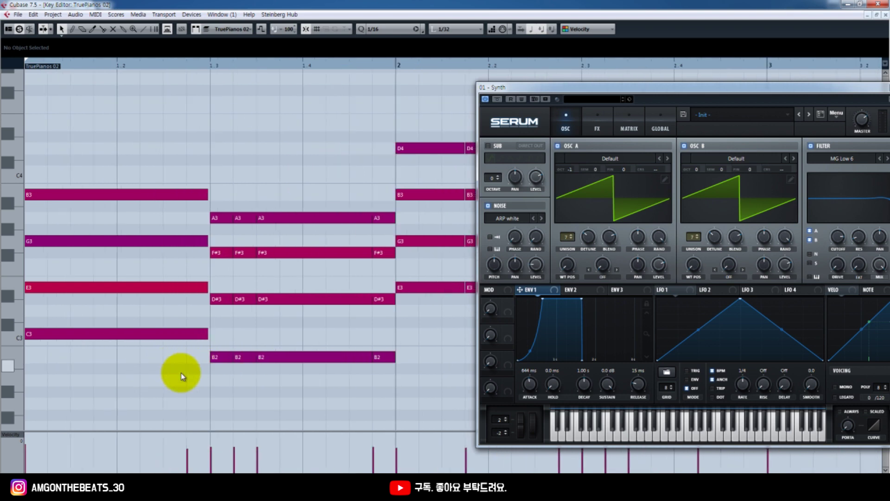
pyautogui.moveTo(552, 87); pyautogui.dragTo(408, 88)
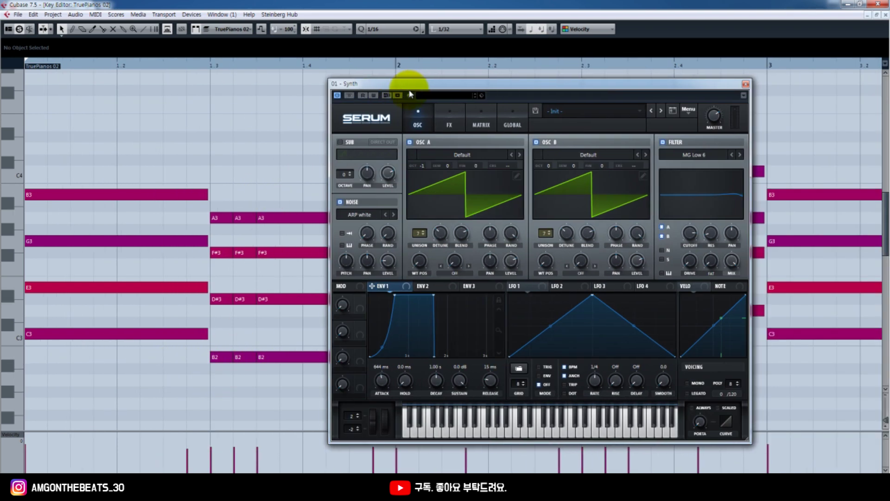
pyautogui.click(748, 83)
pyautogui.press('h')
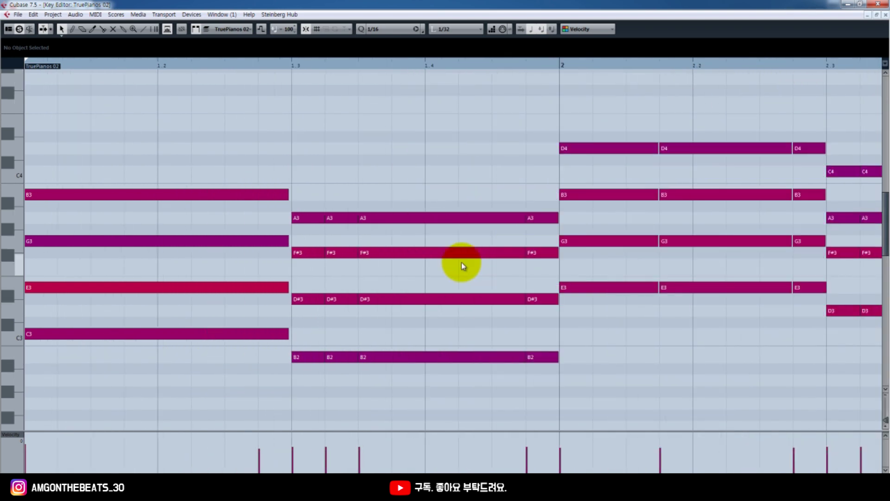
pyautogui.moveTo(343, 176); pyautogui.dragTo(404, 389)
pyautogui.press('h')
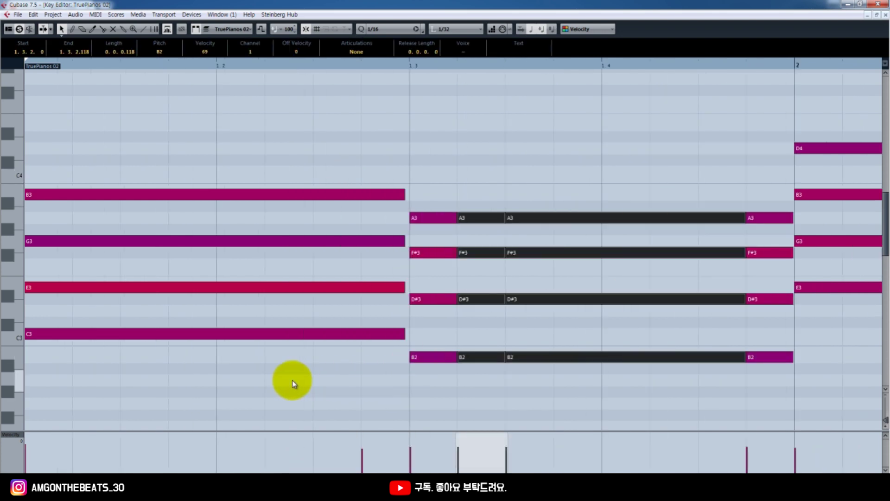
# Split all notes of the first chord at position 1.2.1.0
pyautogui.moveTo(328, 383); pyautogui.dragTo(246, 180)
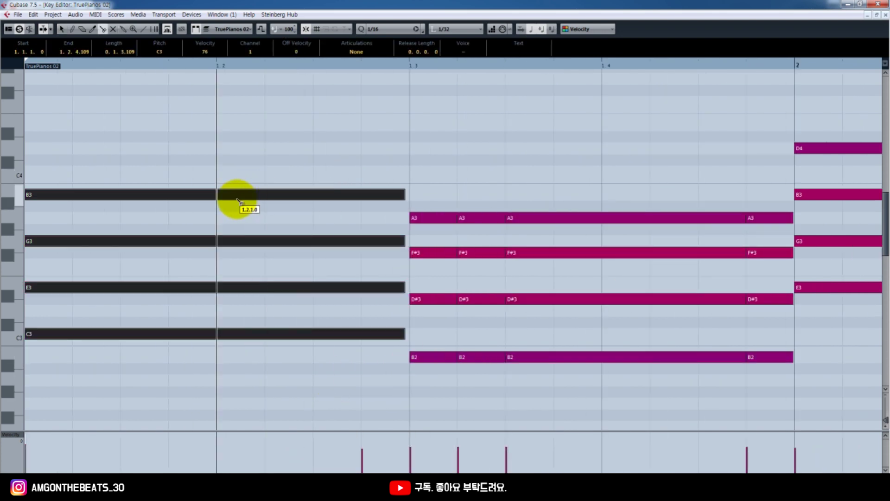
pyautogui.click(215, 195)
pyautogui.press('1')
pyautogui.scroll(-10, 251, 306)
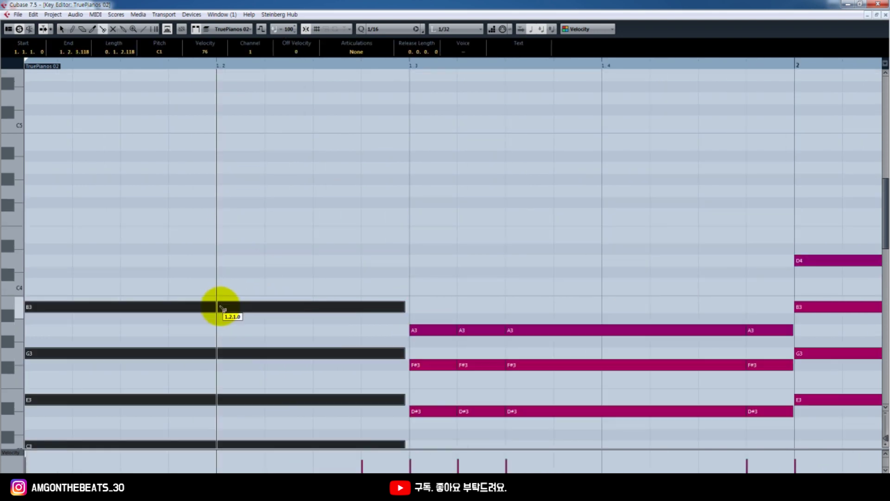
pyautogui.scroll(10, 186, 273)
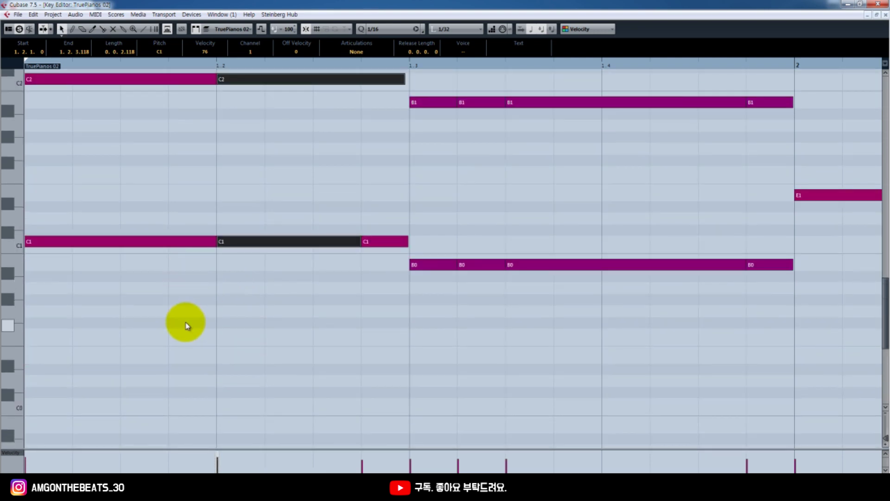
# Select the first half of the split opening chord and shorten its notes to leave a small gap before beat 1.2
pyautogui.moveTo(184, 322); pyautogui.dragTo(176, 71)
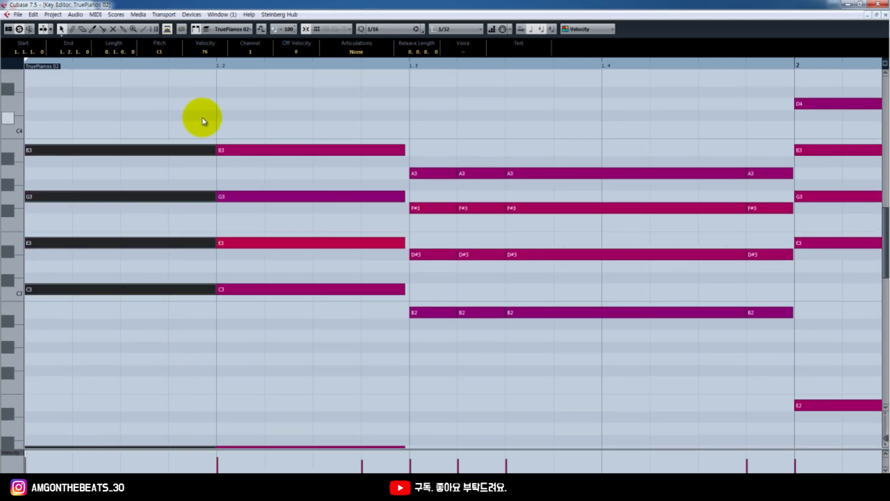
pyautogui.press('h')
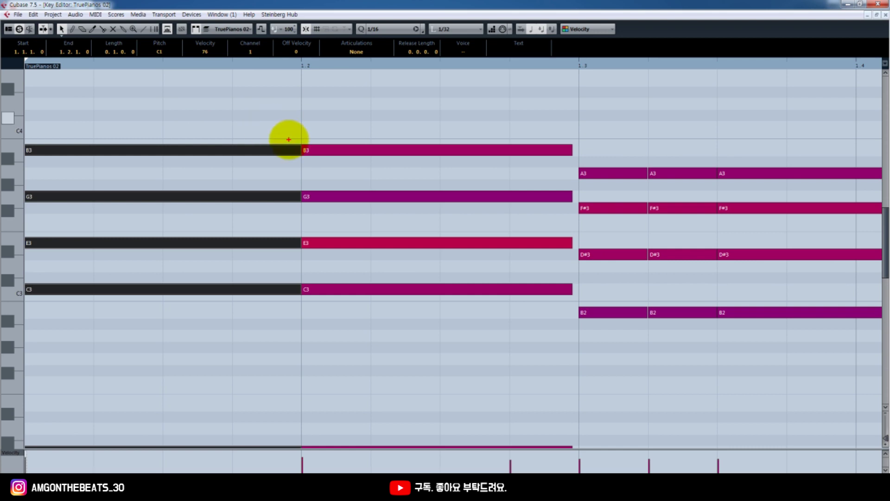
pyautogui.moveTo(299, 129)
pyautogui.mouseDown()
pyautogui.moveTo(285, 145)
pyautogui.moveTo(318, 142)
pyautogui.mouseUp()
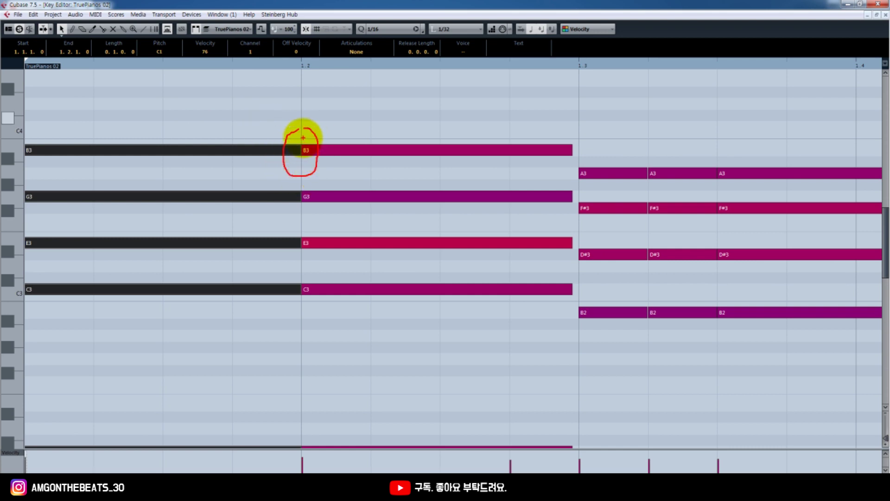
pyautogui.press('Escape')
pyautogui.press('h')
pyautogui.press('h')
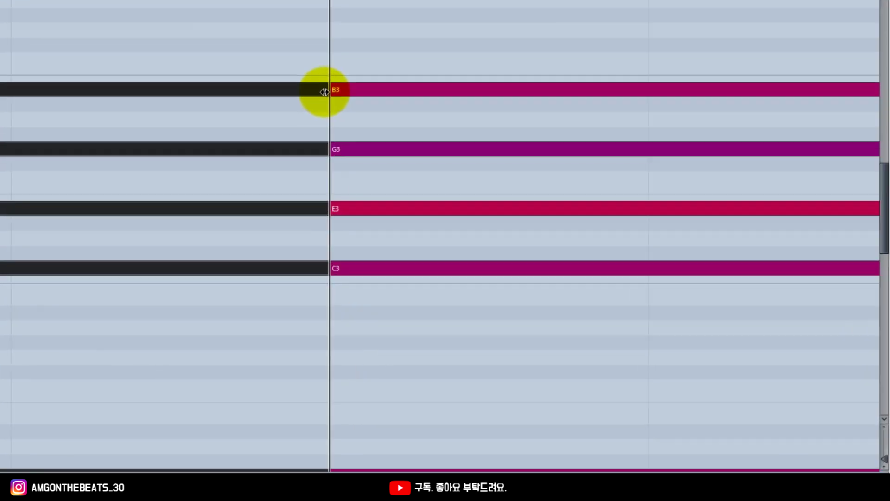
pyautogui.moveTo(325, 92); pyautogui.dragTo(304, 91)
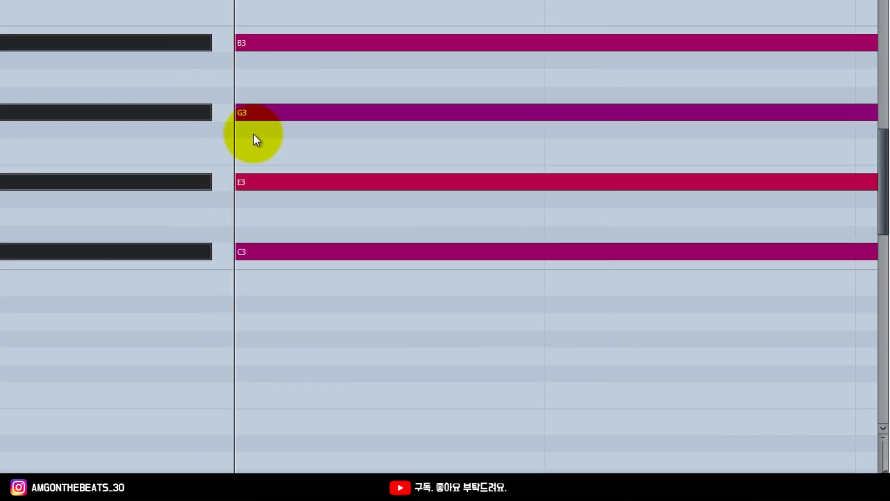
# Play the opening chords with the gap, then undo the shortening and the split of the first chord
pyautogui.click(255, 139)
pyautogui.press('g')
pyautogui.press('g')
pyautogui.press('h')
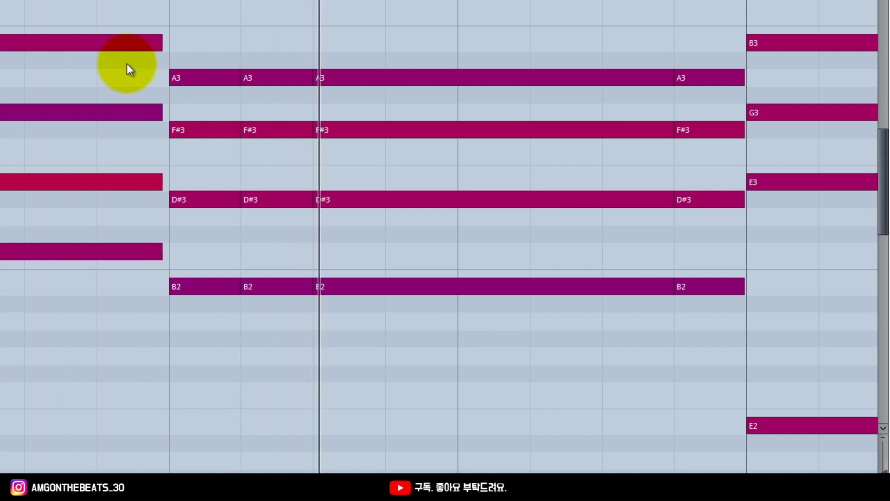
pyautogui.press('space')
pyautogui.hotkey('alt', 'm')
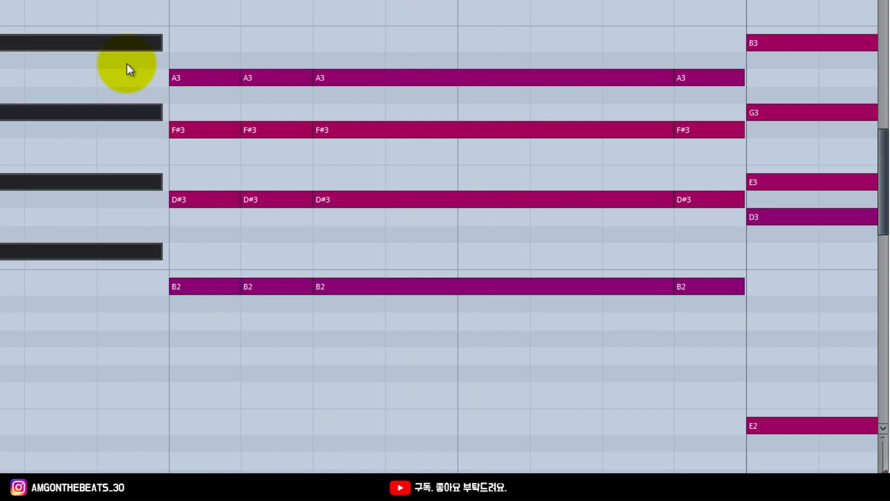
pyautogui.press('pagedown')
pyautogui.press('pagedown')
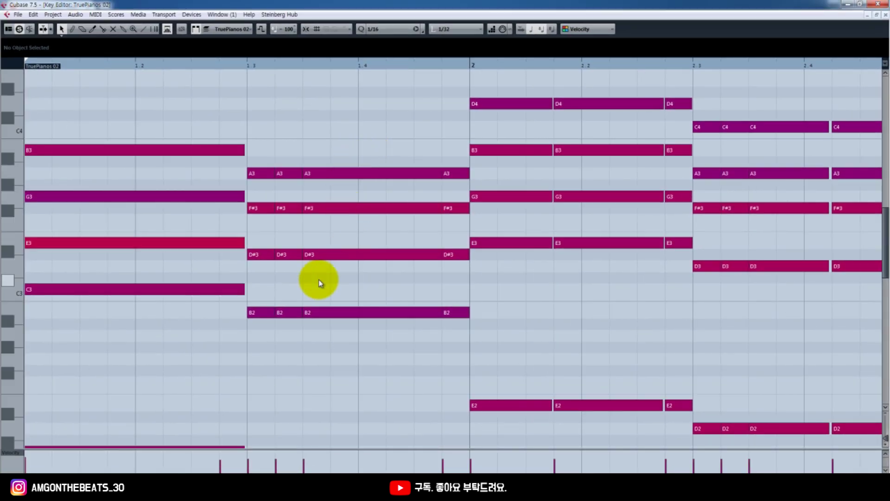
# Examine the repeated B2 hits of the second chord and the rhythm of the lower bass notes across the following bars
pyautogui.click(259, 312)
pyautogui.click(348, 313)
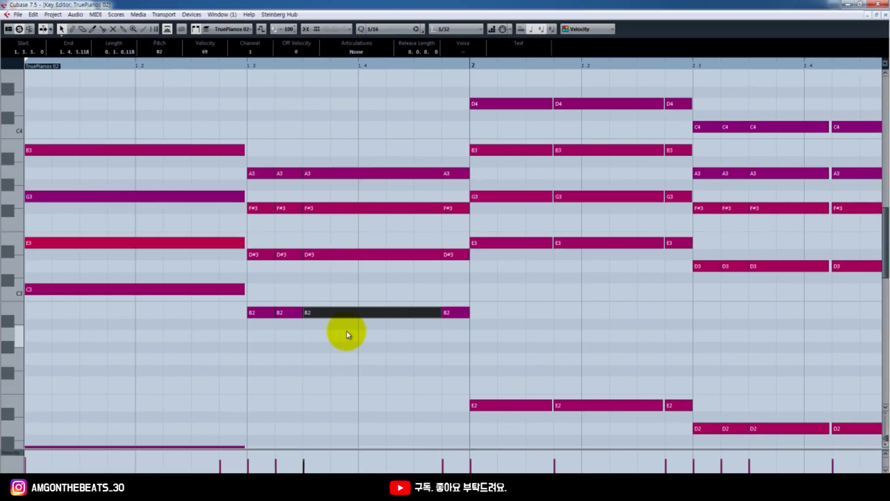
pyautogui.click(454, 312)
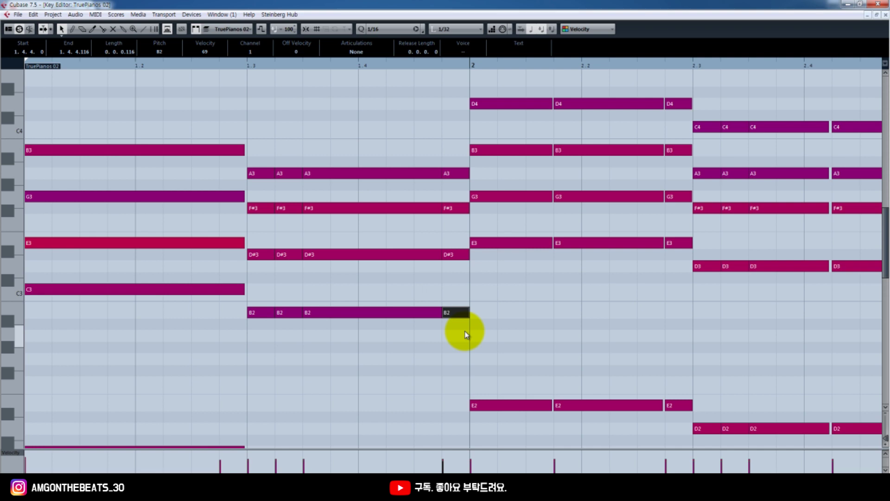
pyautogui.press('g')
pyautogui.scroll(-3, 458, 330)
pyautogui.press('g')
pyautogui.press('g')
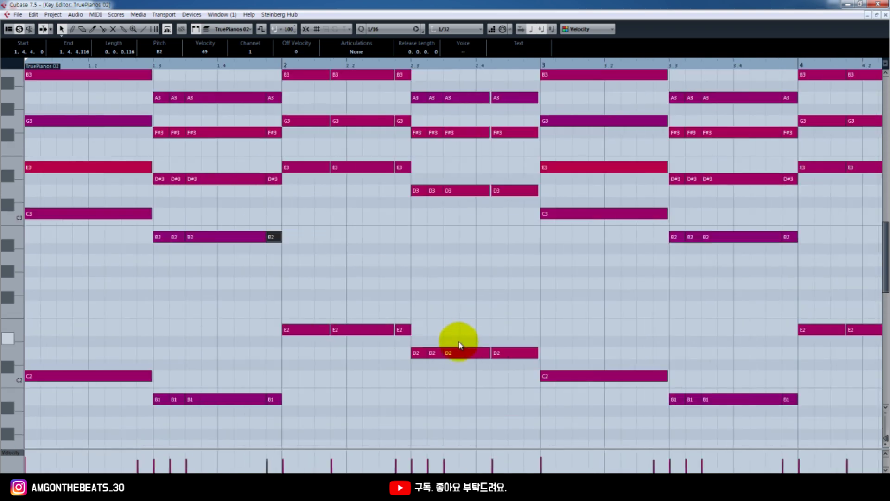
# Close the key editor, solo the Synth and Kick 3 tracks and play them together
pyautogui.click(886, 15)
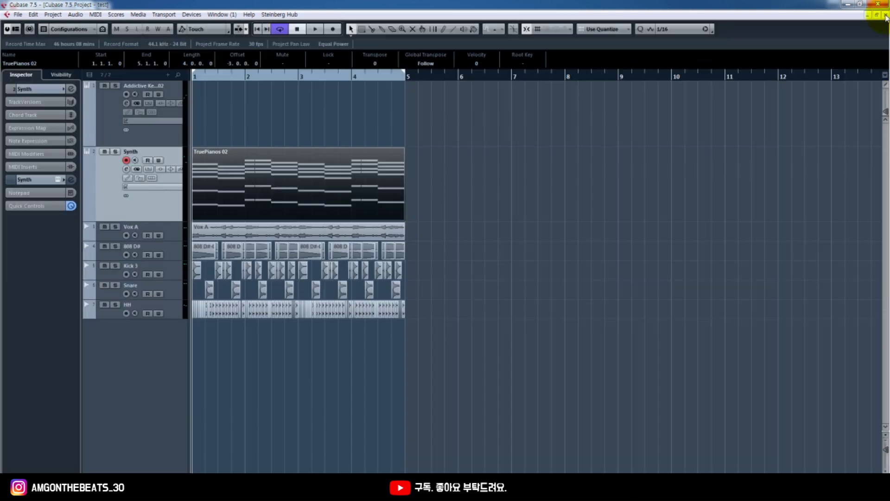
pyautogui.click(115, 265)
pyautogui.click(115, 151)
pyautogui.press('space')
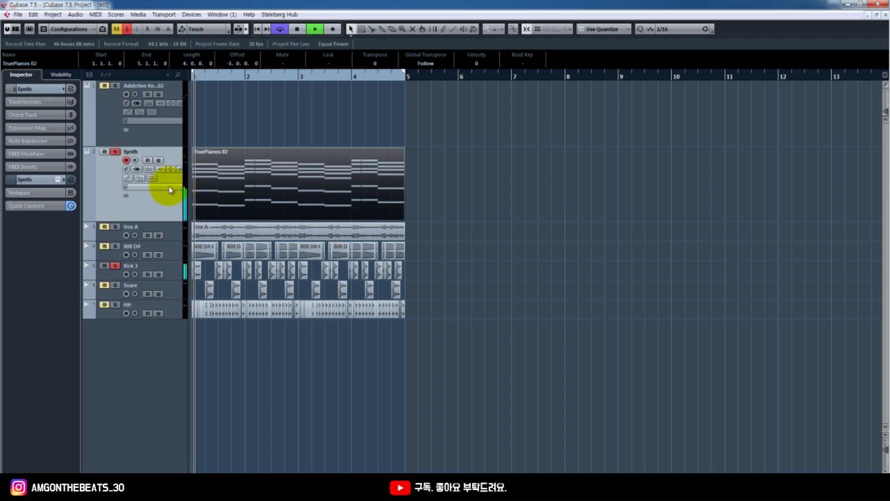
pyautogui.press('h')
pyautogui.press('h')
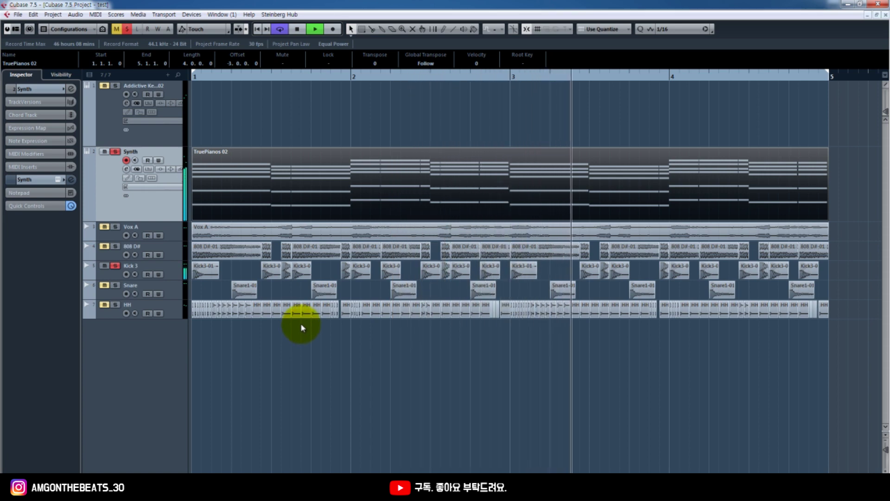
# Stop playback and open the Synth track's Serum instrument, moving its window clear of the track list
pyautogui.click(47, 89)
pyautogui.press('space')
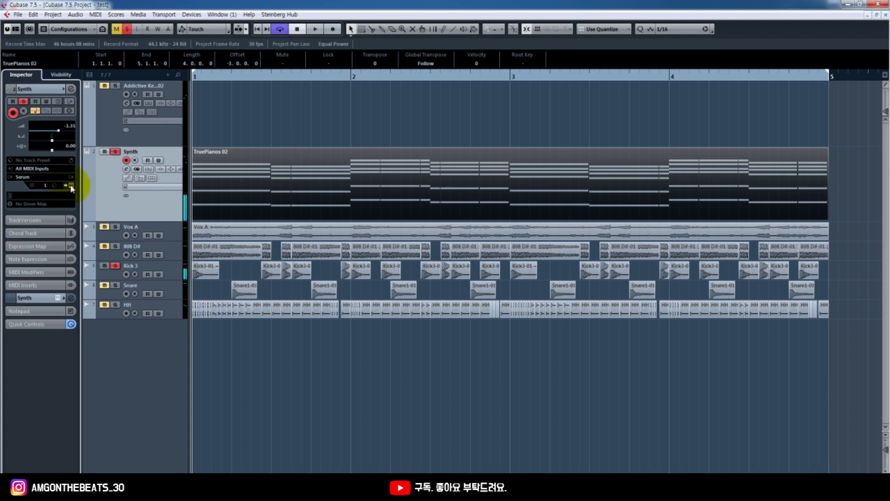
pyautogui.click(71, 185)
pyautogui.moveTo(461, 84); pyautogui.dragTo(583, 69)
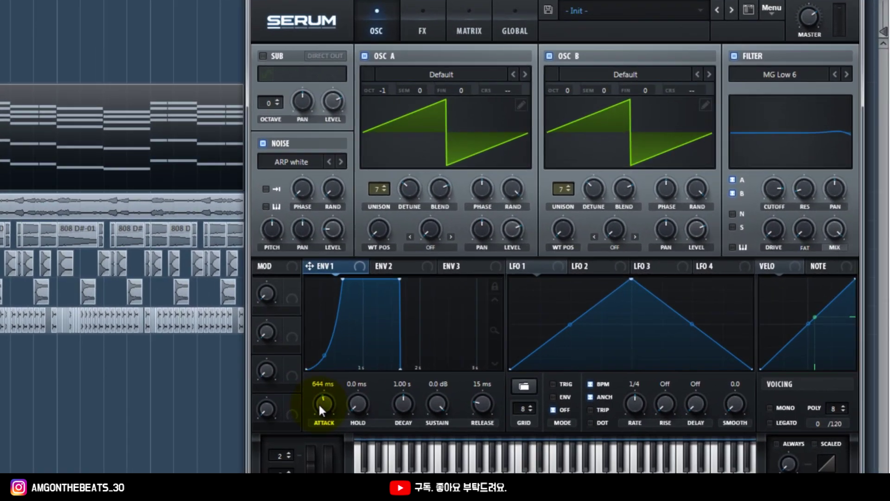
# Try Env 1's attack between 0.1 ms and 614 ms while playing the chords, and leave it at 479 ms
pyautogui.moveTo(502, 366); pyautogui.dragTo(497, 384)
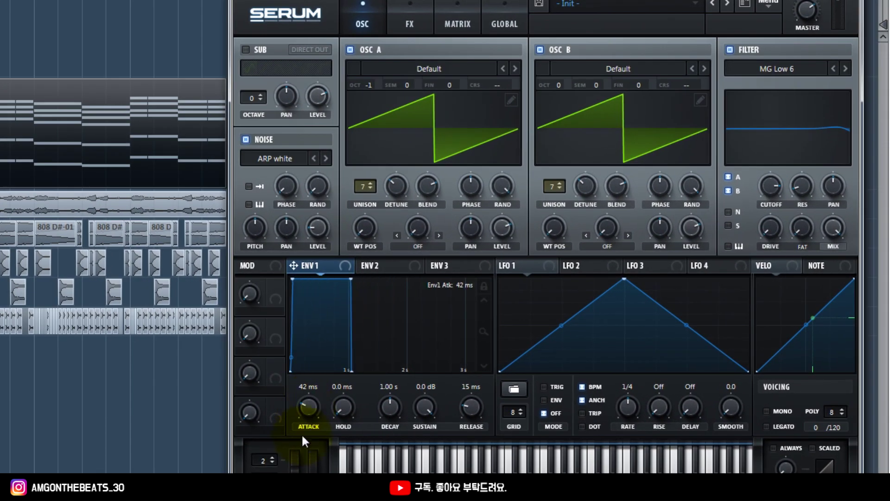
pyautogui.moveTo(302, 437); pyautogui.dragTo(304, 448)
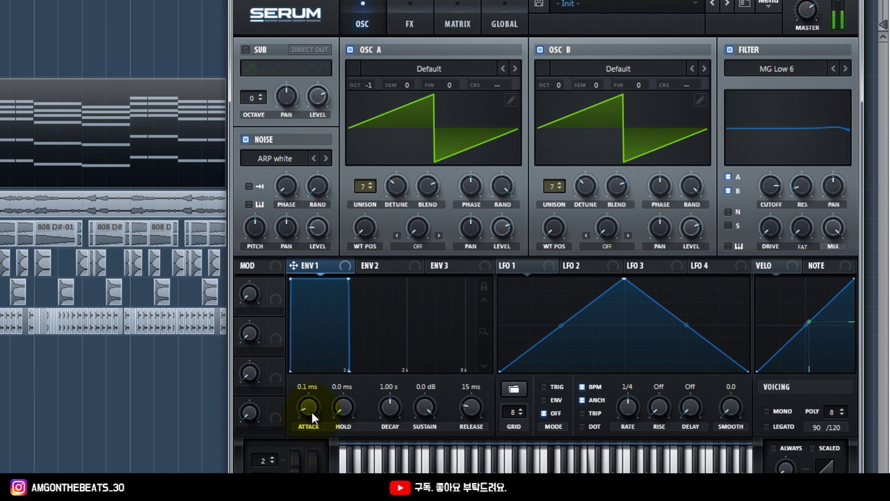
pyautogui.moveTo(311, 410); pyautogui.dragTo(306, 346)
pyautogui.moveTo(305, 380); pyautogui.dragTo(310, 404)
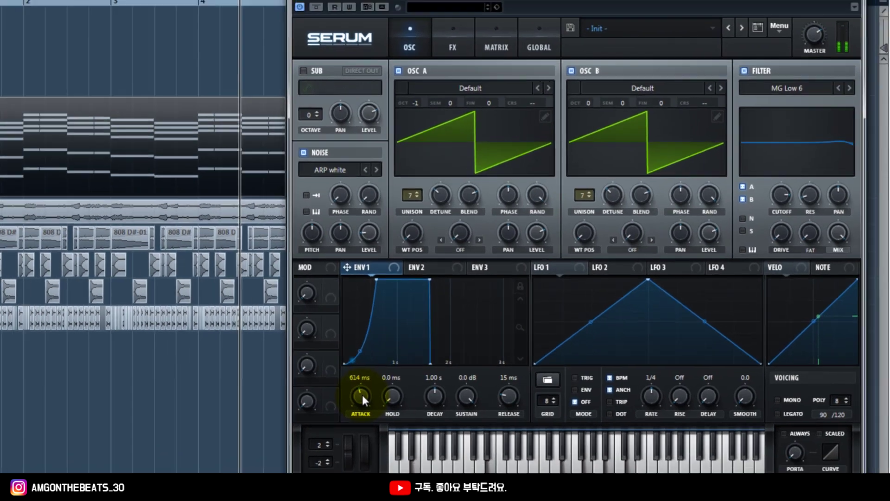
pyautogui.moveTo(362, 394); pyautogui.dragTo(364, 400)
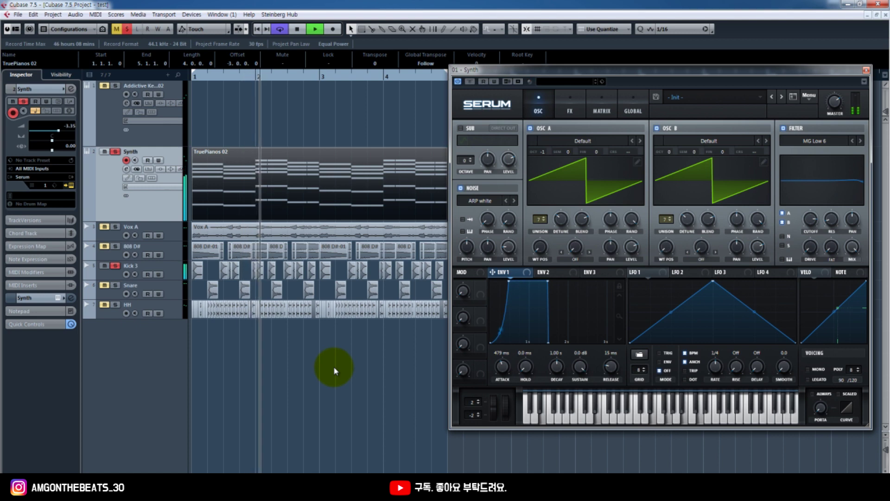
pyautogui.press('space')
# Close Serum, replace the current solos with the Vox A track alone and enlarge that track's height
pyautogui.click(865, 72)
pyautogui.rightClick(597, 238)
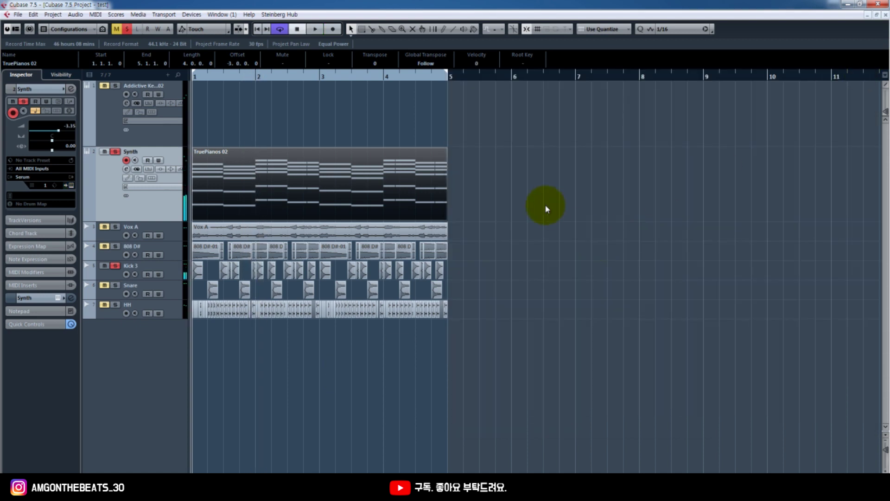
pyautogui.press('h')
pyautogui.press('h')
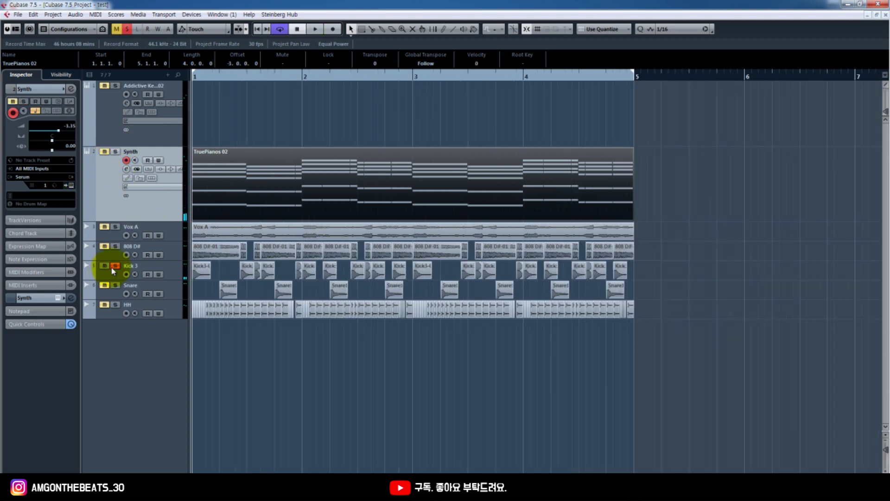
pyautogui.moveTo(167, 145); pyautogui.dragTo(169, 99)
pyautogui.click(124, 137)
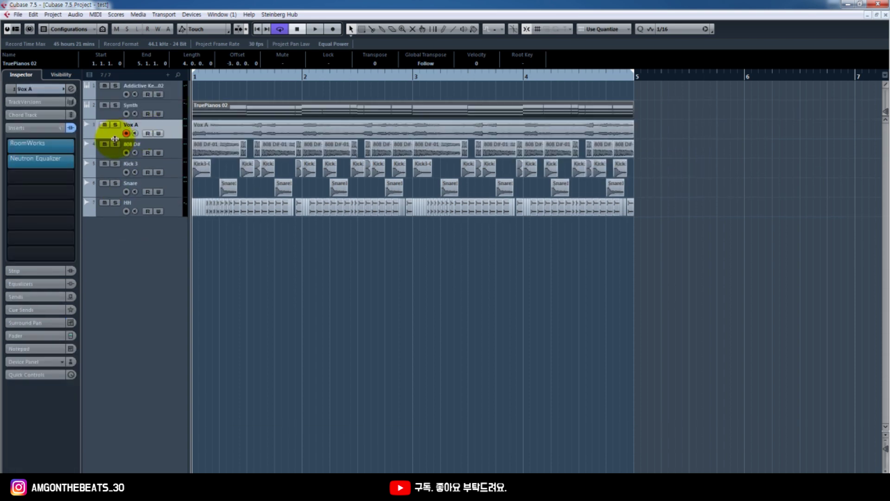
pyautogui.moveTo(114, 138); pyautogui.dragTo(115, 239)
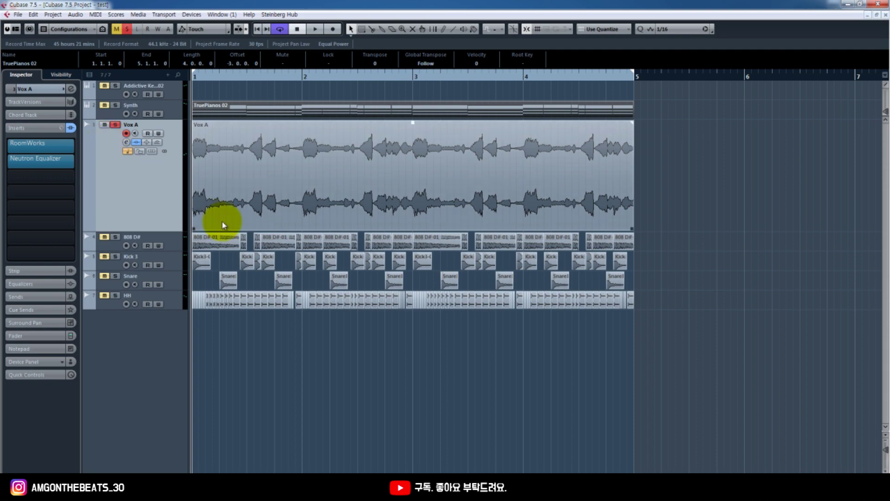
# Bypass the Vox A track's inserts and play its vocal event in solo
pyautogui.click(70, 128)
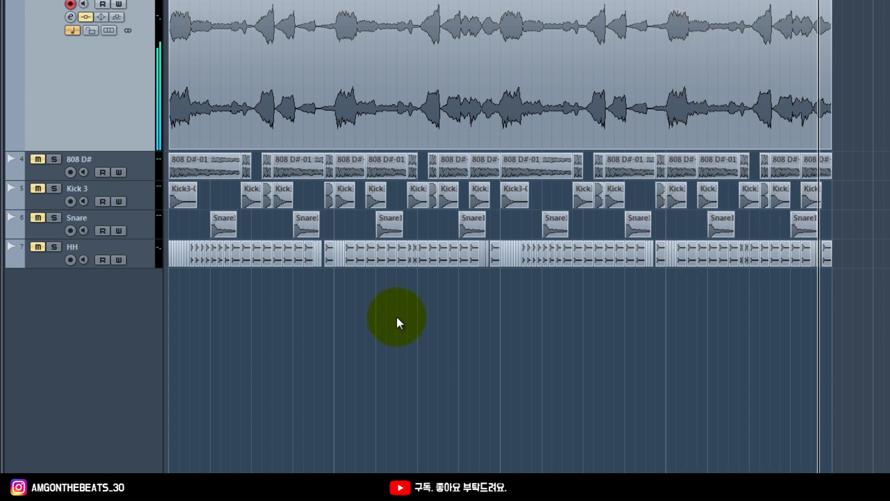
pyautogui.click(207, 70)
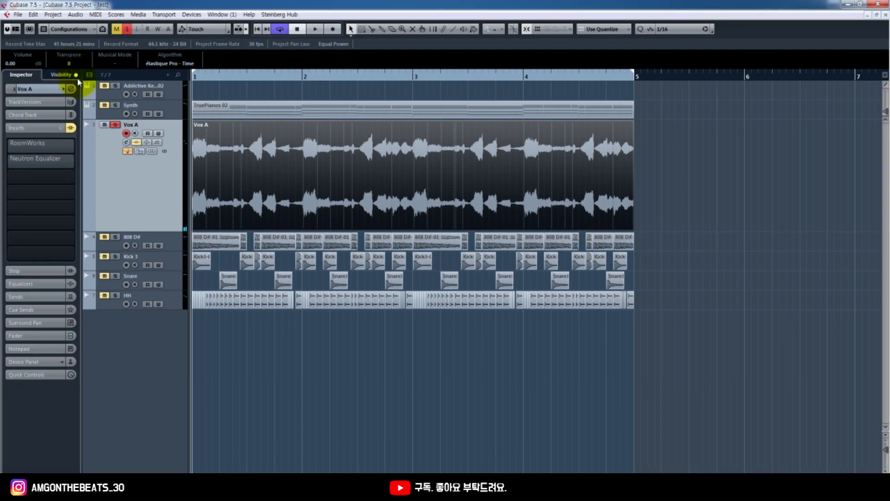
pyautogui.click(146, 173)
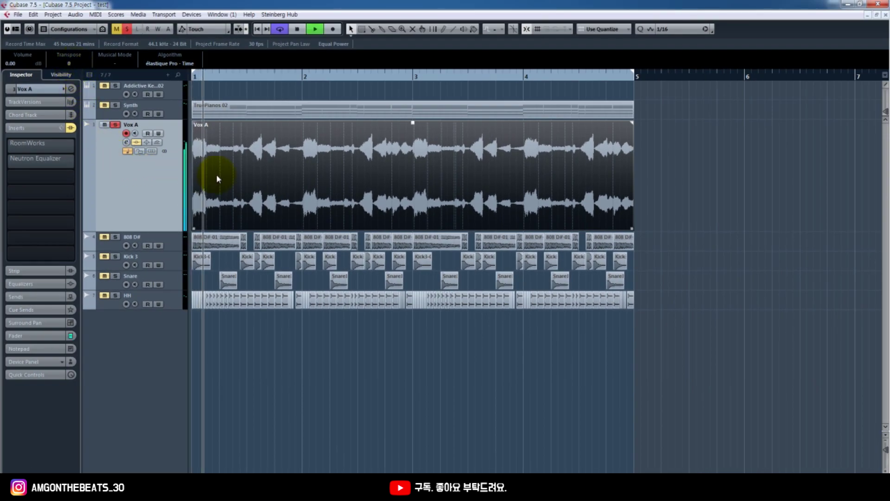
# Solo the Addictive Keys and Synth tracks alongside Vox A and play with the vocal event transposed to -2
pyautogui.click(108, 97)
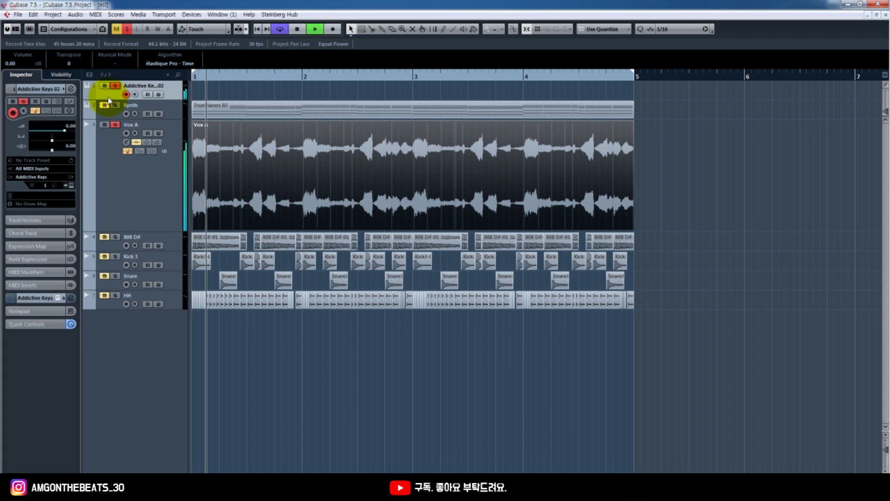
pyautogui.press('space')
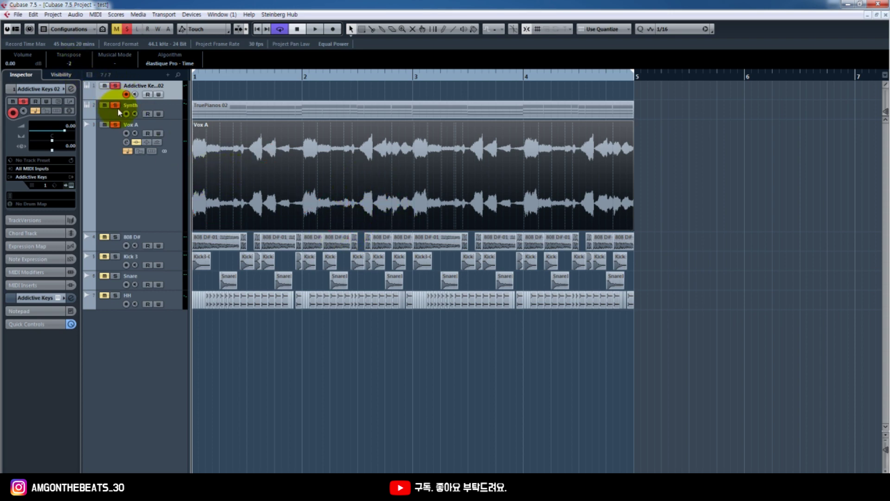
pyautogui.press('space')
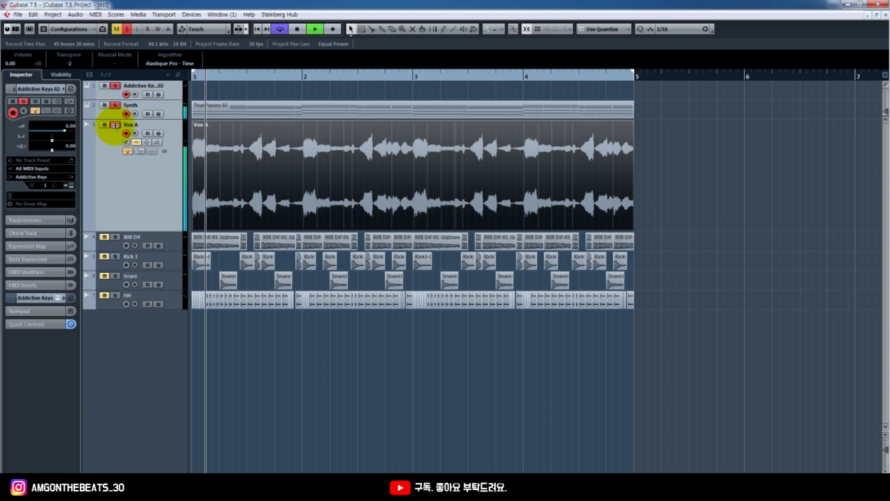
# Enlarge the Addictive Keys and Synth tracks and slightly lower the Synth channel's fader in the mixer during playback
pyautogui.moveTo(115, 118); pyautogui.dragTo(115, 160)
pyautogui.rightClick(288, 103)
pyautogui.click(105, 158)
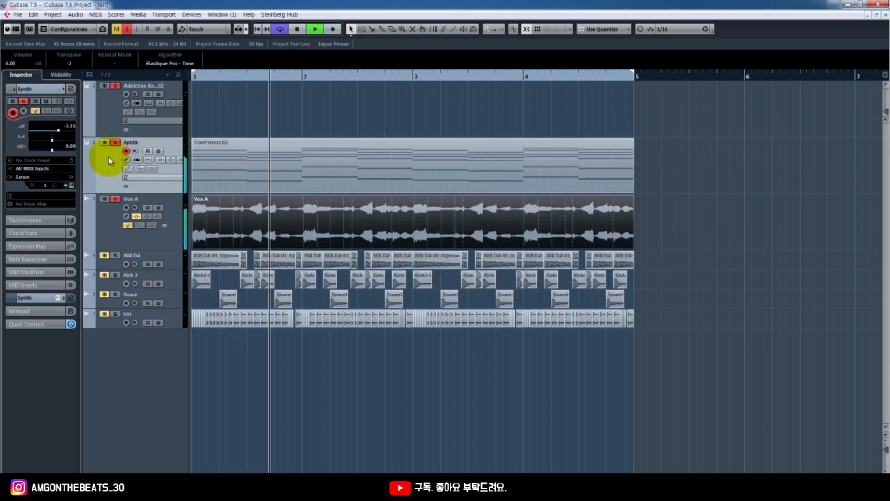
pyautogui.click(142, 238)
pyautogui.press('F3')
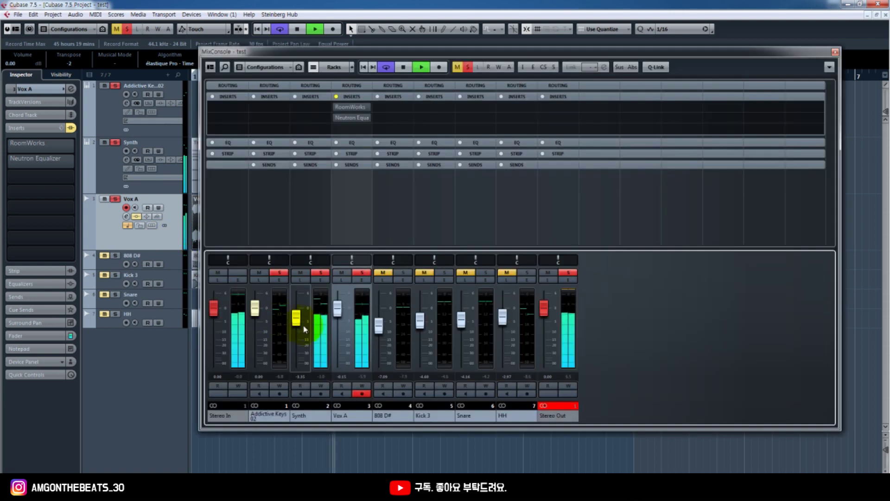
pyautogui.press('F3')
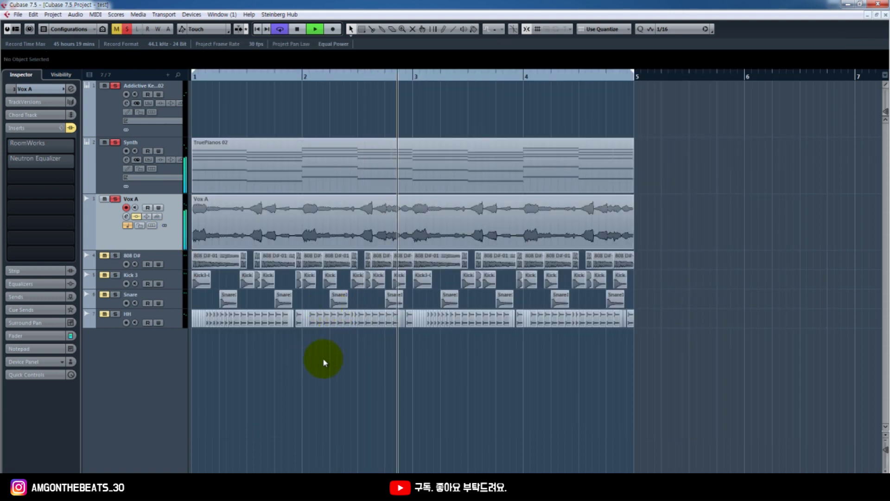
# Set the Vox A event's transpose back to 0 and play it against the synth chords
pyautogui.click(236, 225)
pyautogui.press('space')
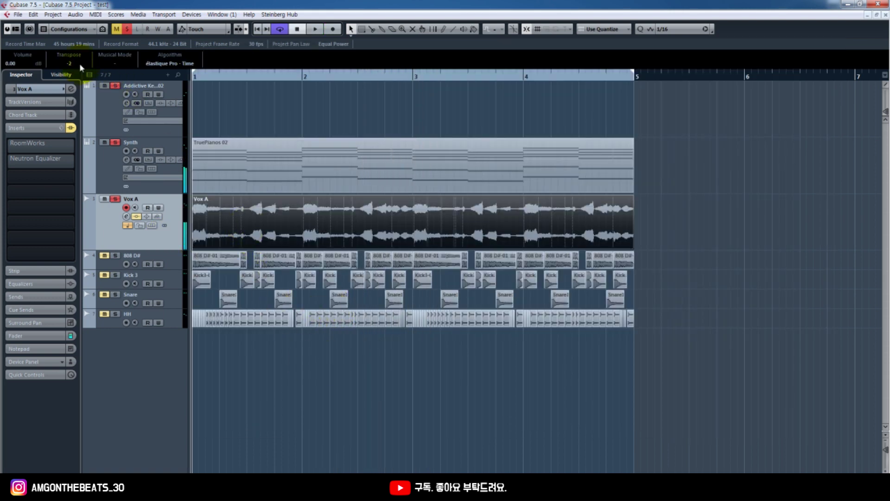
pyautogui.scroll(2, 80, 63)
pyautogui.click(318, 117)
pyautogui.press('space')
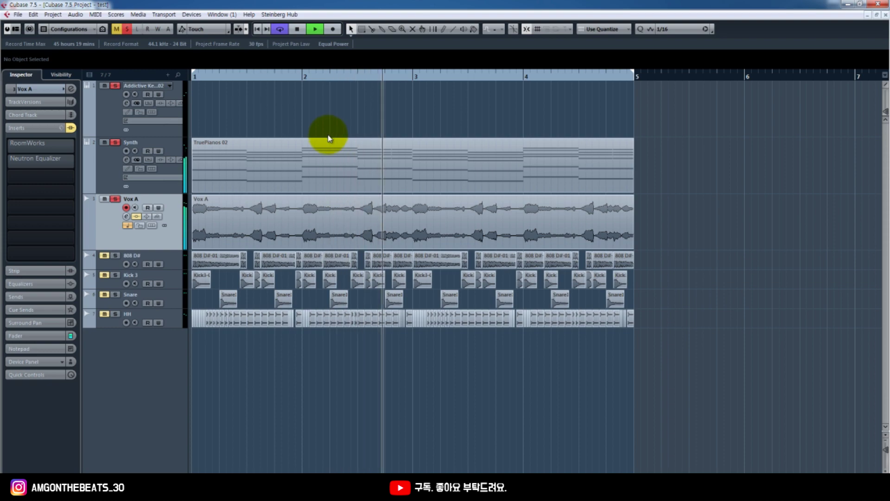
pyautogui.press('space')
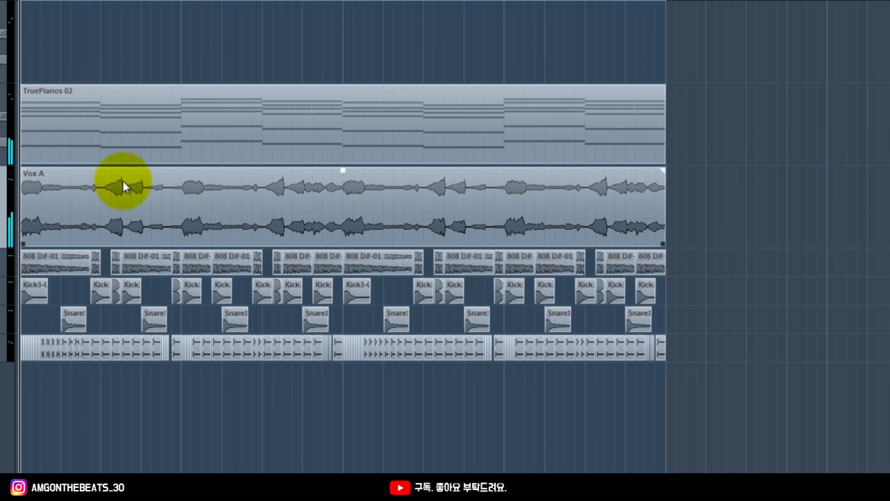
# Stay stopped at the start and select the Vox A event
pyautogui.click(260, 213)
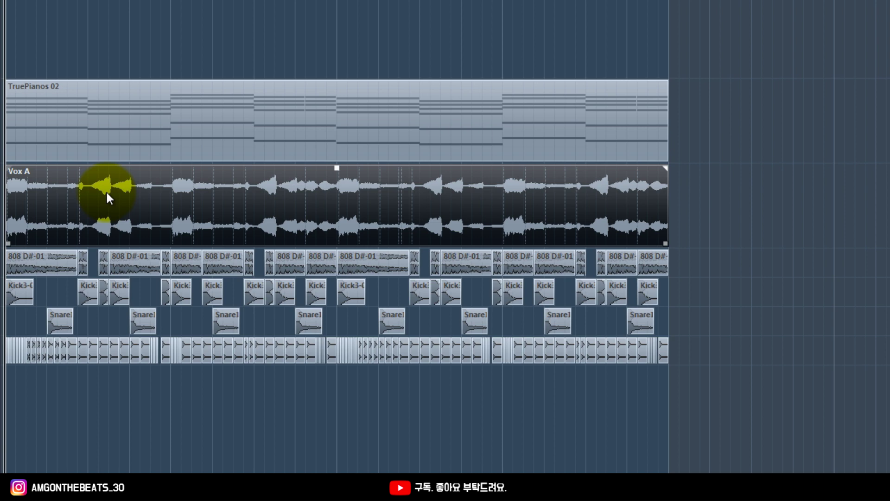
pyautogui.click(46, 38)
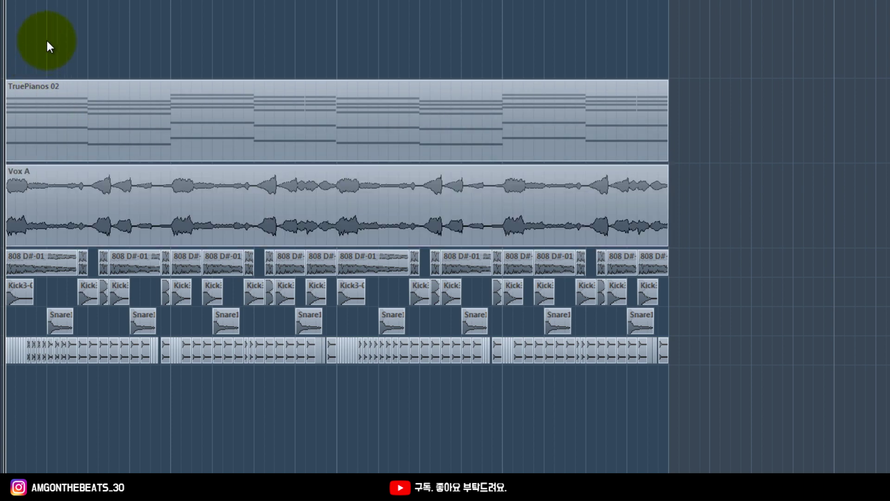
pyautogui.click(64, 202)
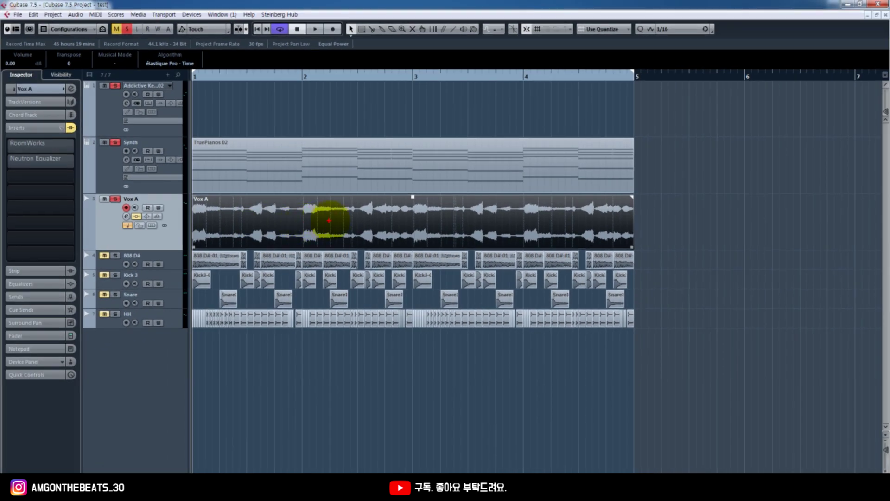
pyautogui.moveTo(258, 198); pyautogui.dragTo(190, 270)
pyautogui.moveTo(375, 198)
pyautogui.mouseDown()
pyautogui.moveTo(372, 227)
pyautogui.moveTo(390, 224)
pyautogui.mouseUp()
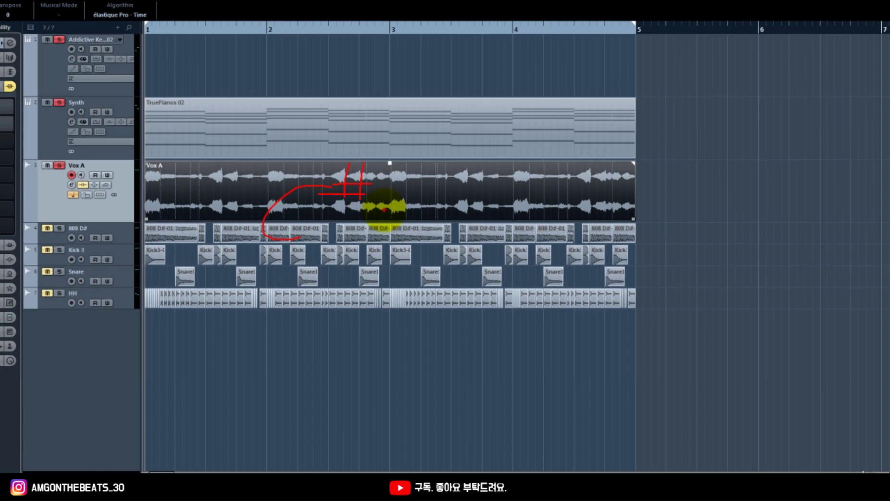
pyautogui.moveTo(472, 215); pyautogui.dragTo(471, 270)
pyautogui.moveTo(475, 217)
pyautogui.mouseDown()
pyautogui.moveTo(495, 217)
pyautogui.moveTo(478, 267)
pyautogui.mouseUp()
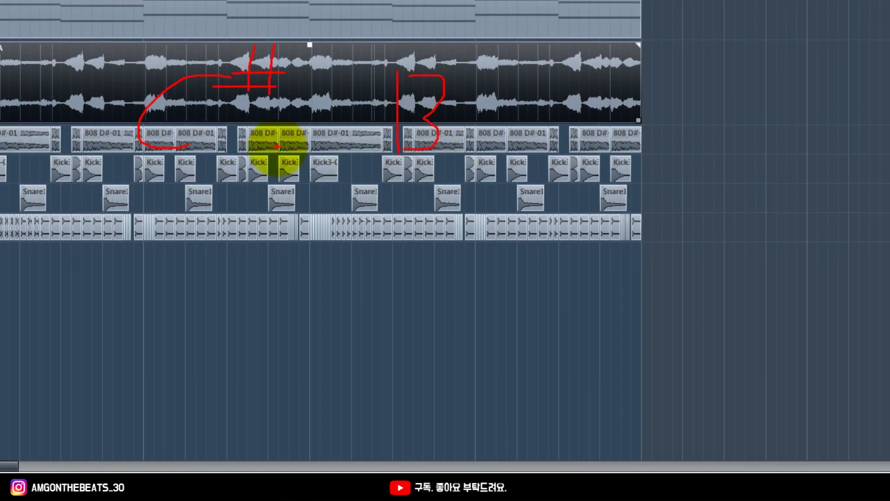
pyautogui.moveTo(246, 142)
pyautogui.mouseDown()
pyautogui.moveTo(348, 131)
pyautogui.moveTo(343, 154)
pyautogui.mouseUp()
pyautogui.moveTo(360, 250); pyautogui.dragTo(386, 248)
pyautogui.moveTo(415, 276); pyautogui.dragTo(435, 277)
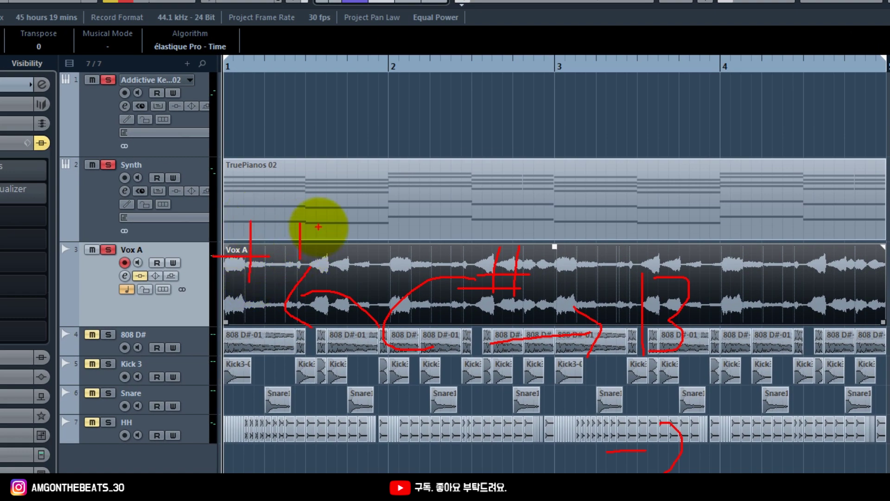
pyautogui.moveTo(318, 227)
pyautogui.mouseDown()
pyautogui.moveTo(358, 230)
pyautogui.moveTo(320, 231)
pyautogui.mouseUp()
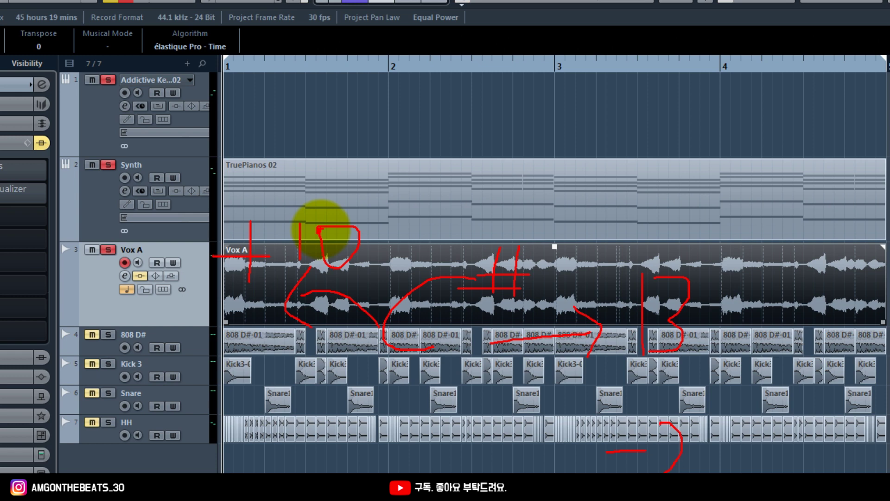
pyautogui.press('Escape')
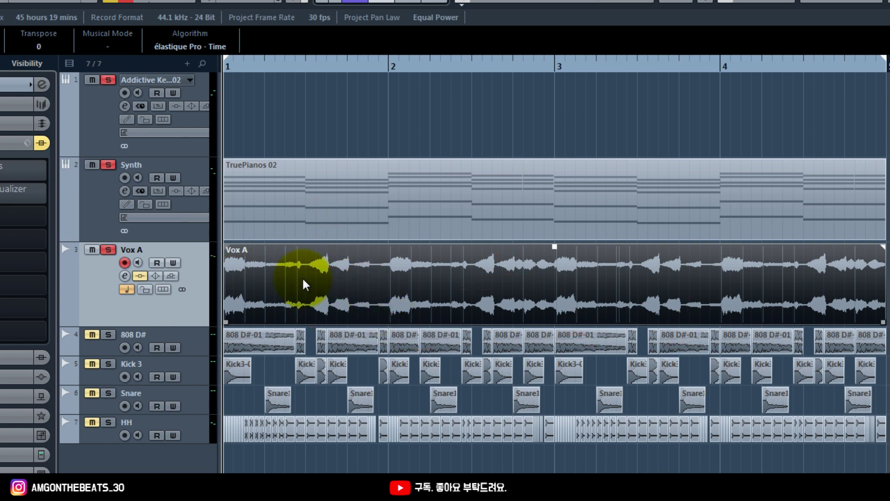
# Transpose the Vox A event to 10 and play it together with the synth chords
pyautogui.press('space')
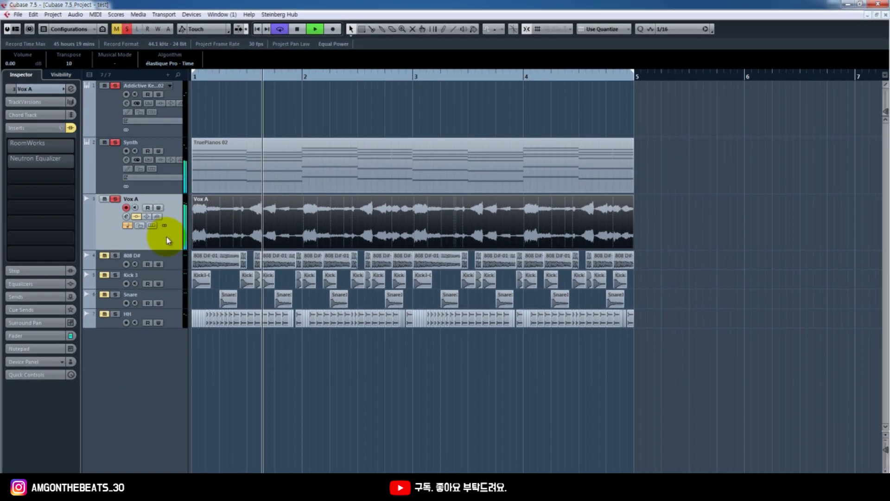
pyautogui.click(310, 373)
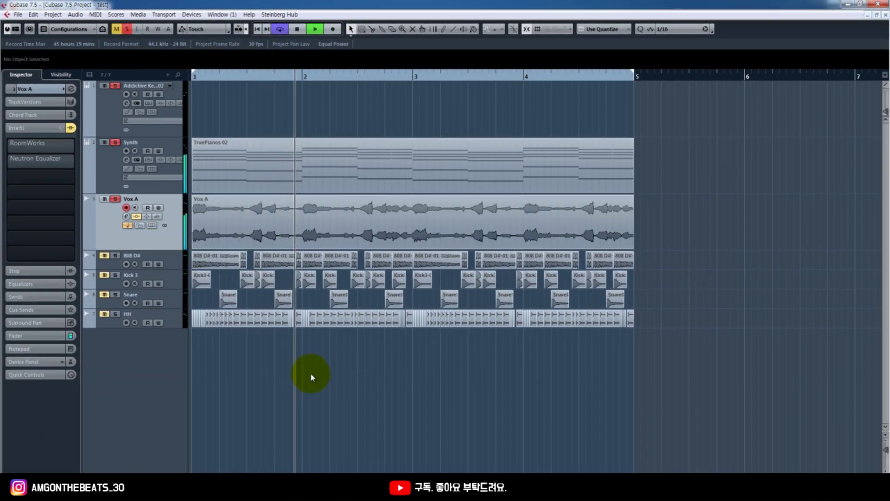
# Lower the Vox A channel's fader to about -5.06 in the mixer, stop playback and select the Vox A event
pyautogui.press('F3')
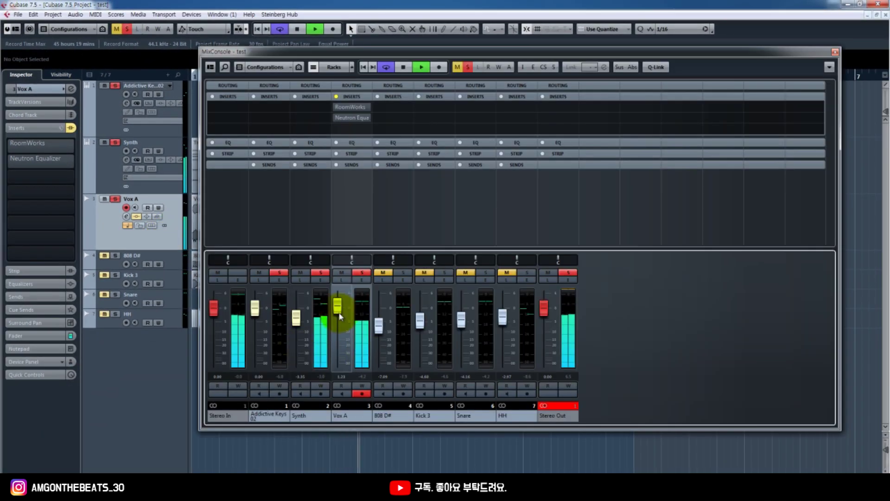
pyautogui.press('F3')
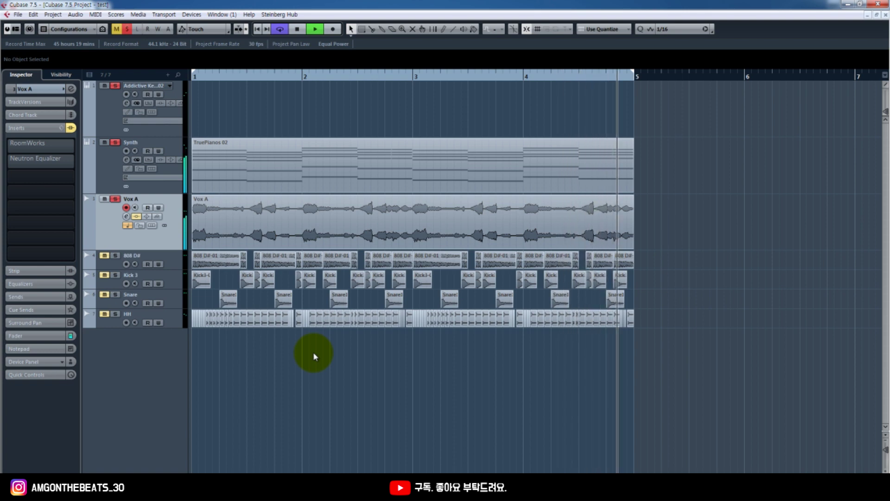
pyautogui.press('space')
pyautogui.click(273, 223)
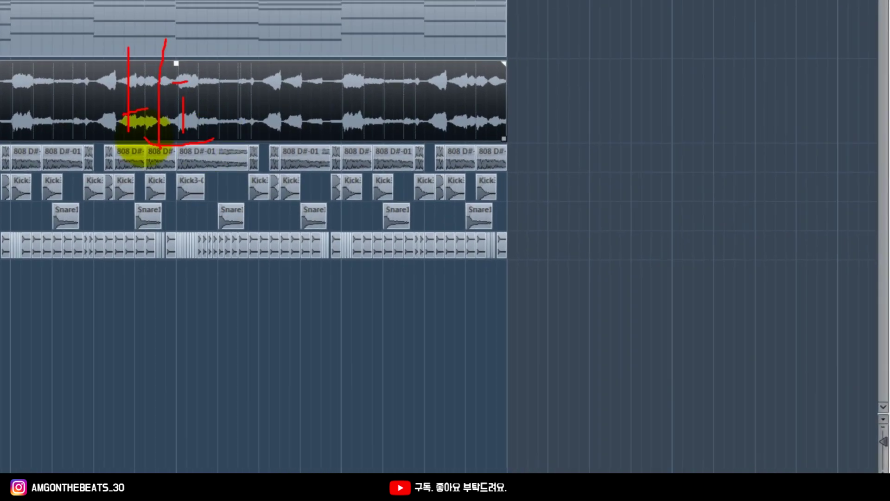
pyautogui.moveTo(399, 182)
pyautogui.mouseDown()
pyautogui.moveTo(436, 211)
pyautogui.moveTo(419, 209)
pyautogui.mouseUp()
pyautogui.moveTo(417, 219); pyautogui.dragTo(417, 241)
pyautogui.moveTo(133, 179)
pyautogui.mouseDown()
pyautogui.moveTo(126, 260)
pyautogui.moveTo(149, 268)
pyautogui.moveTo(164, 249)
pyautogui.moveTo(182, 249)
pyautogui.moveTo(194, 221)
pyautogui.moveTo(131, 271)
pyautogui.moveTo(110, 177)
pyautogui.moveTo(223, 248)
pyautogui.mouseUp()
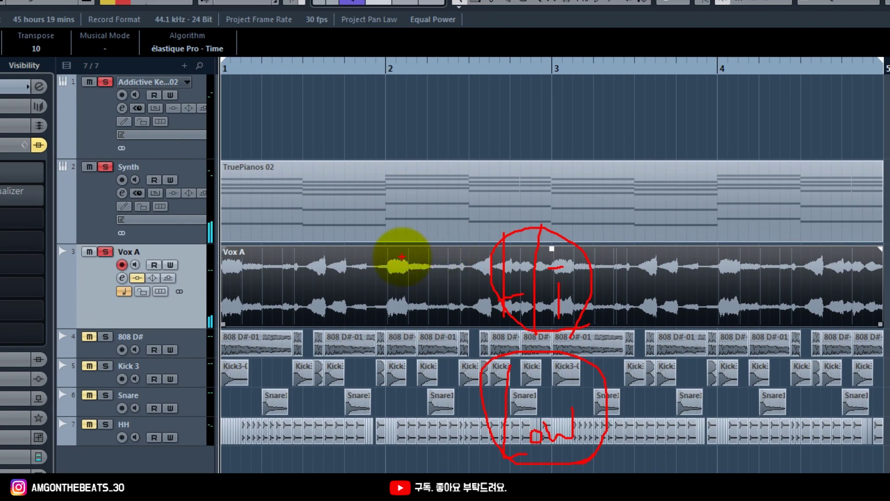
pyautogui.moveTo(14, 57); pyautogui.dragTo(14, 150)
pyautogui.moveTo(392, 268); pyautogui.dragTo(428, 289)
pyautogui.moveTo(444, 342)
pyautogui.mouseDown()
pyautogui.moveTo(464, 350)
pyautogui.moveTo(361, 337)
pyautogui.moveTo(363, 244)
pyautogui.moveTo(436, 233)
pyautogui.moveTo(479, 291)
pyautogui.moveTo(450, 370)
pyautogui.mouseUp()
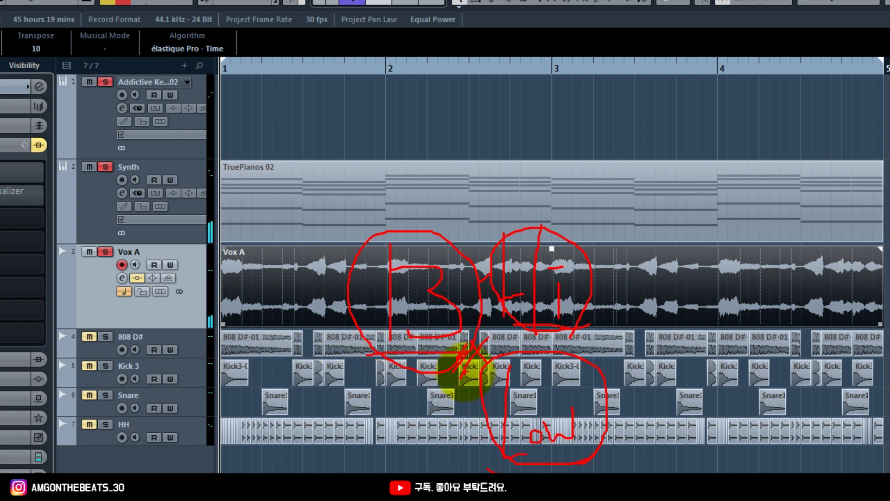
pyautogui.press('Escape')
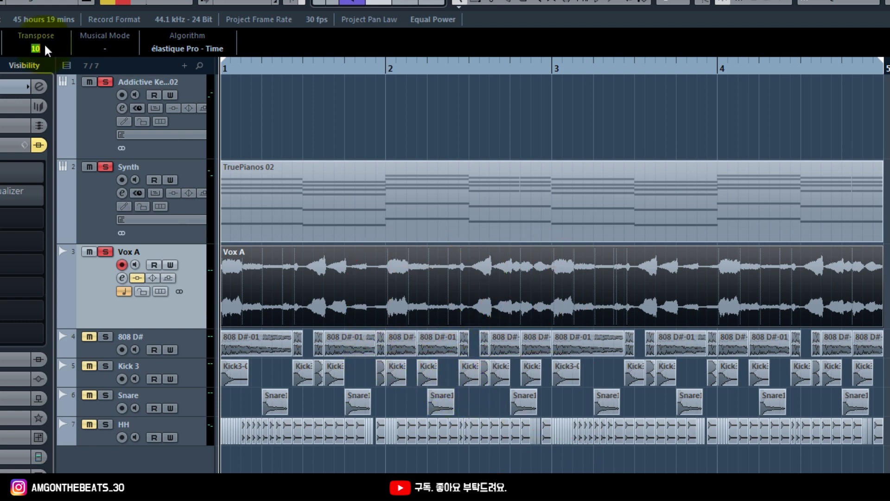
# Transpose the Vox A event to -2 and play it together with the synth chords
pyautogui.rightClick(476, 125)
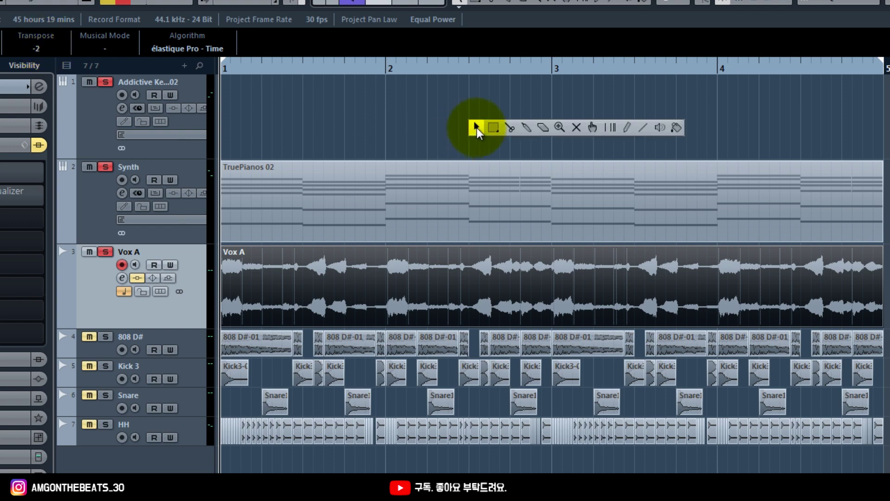
pyautogui.click(456, 132)
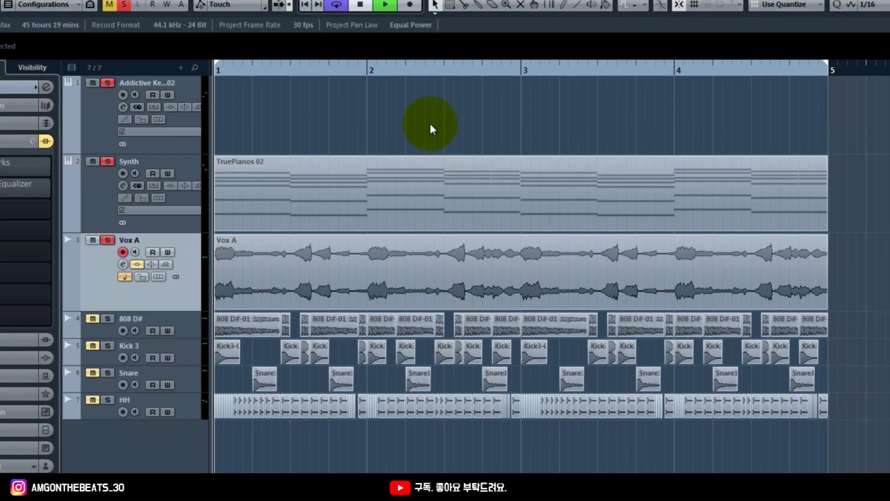
pyautogui.press('space')
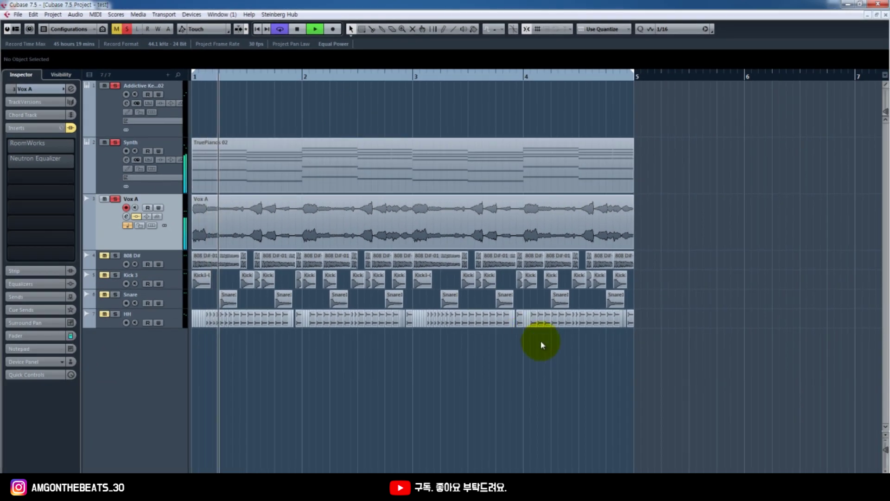
# Stop playback, open the Vox A track's Neutron Equalizer with its inserts active, and leave only Vox A soloed
pyautogui.press('F3')
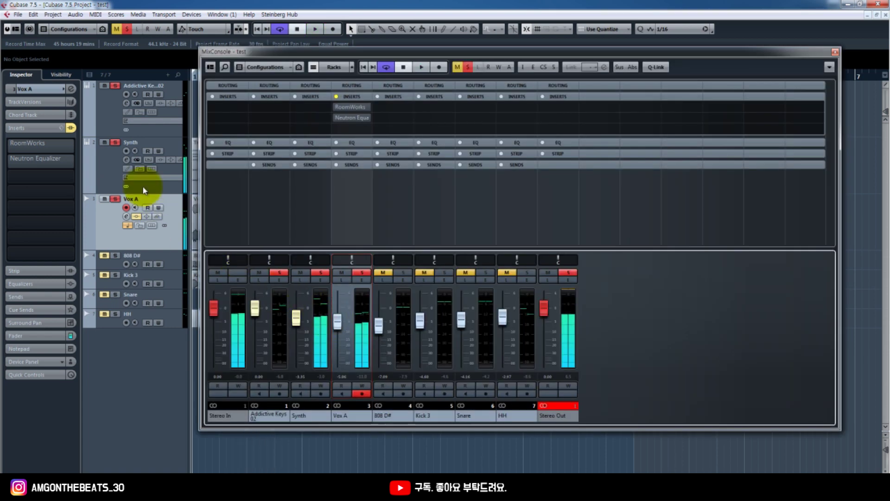
pyautogui.press('space')
pyautogui.click(56, 158)
pyautogui.click(326, 161)
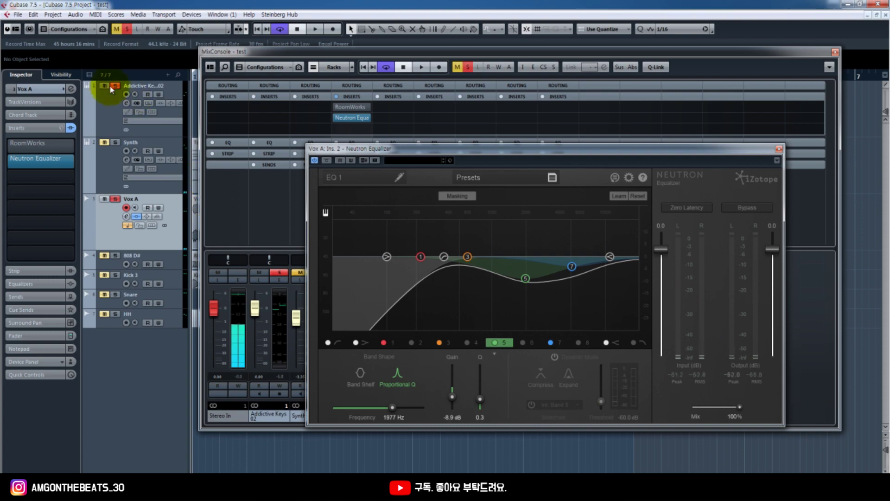
# Play the soloed Vox A track and compare it with the Neutron Equalizer bypassed and active, keeping its window clear of the events
pyautogui.press('space')
pyautogui.moveTo(331, 160); pyautogui.dragTo(361, 198)
pyautogui.click(357, 199)
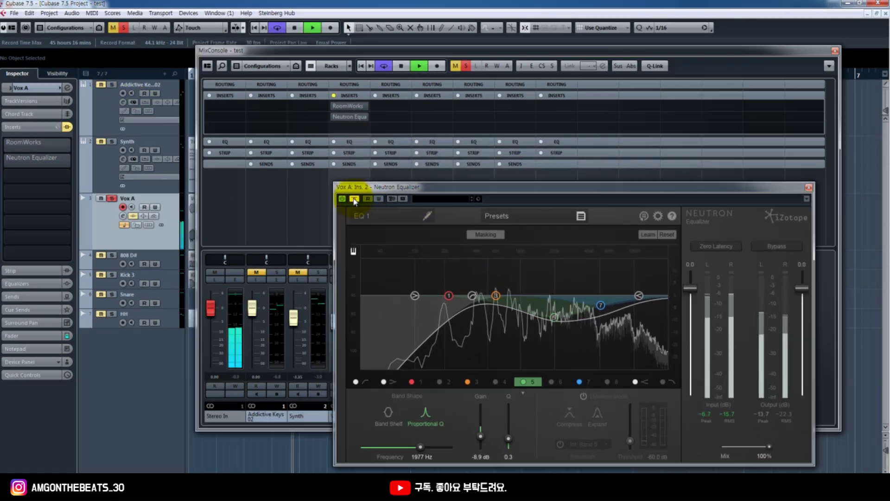
pyautogui.press('F3')
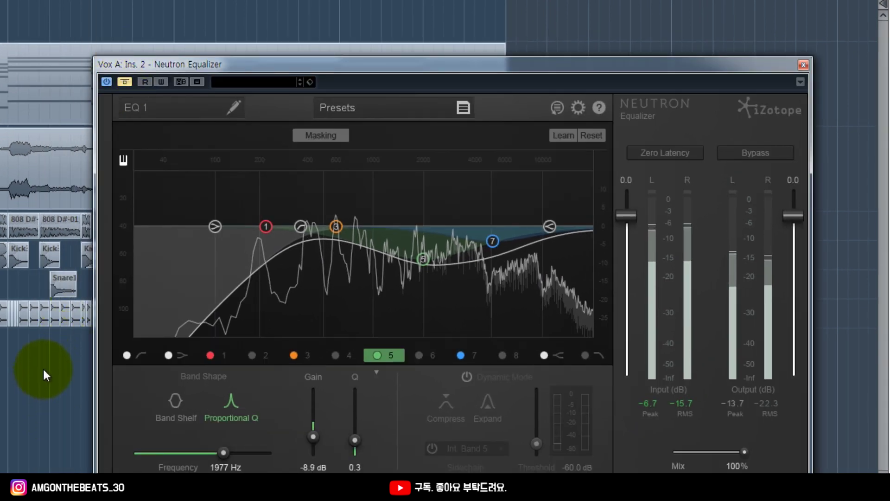
pyautogui.click(124, 80)
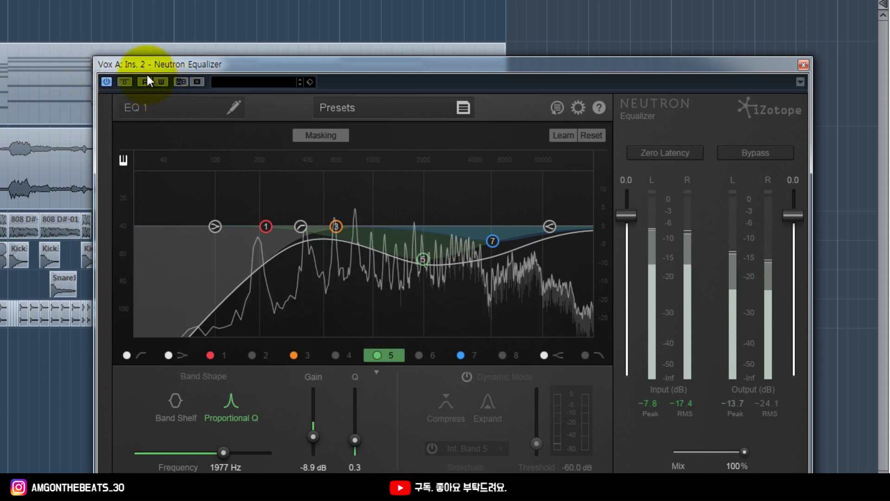
pyautogui.moveTo(143, 65); pyautogui.dragTo(171, 25)
pyautogui.rightClick(21, 393)
pyautogui.click(160, 47)
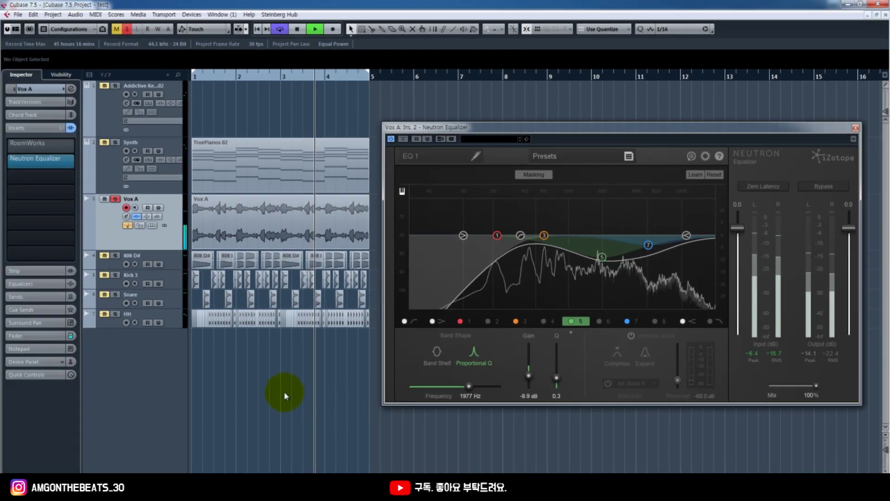
pyautogui.rightClick(287, 394)
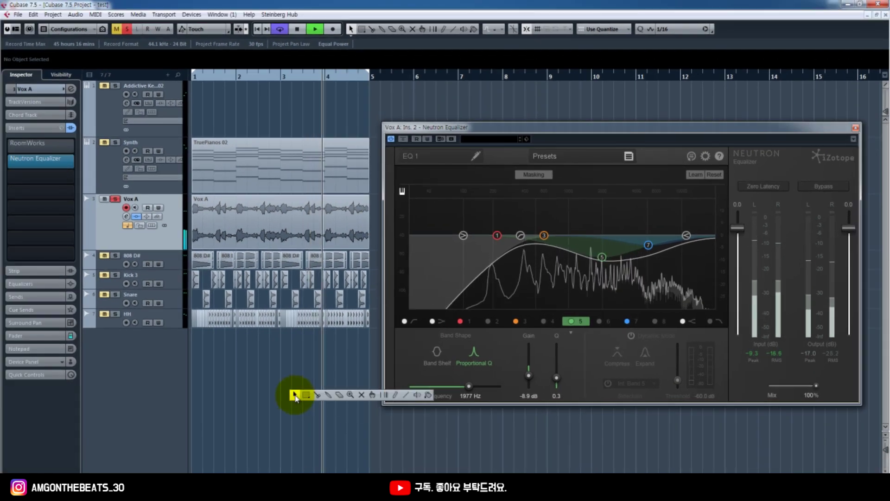
pyautogui.click(291, 386)
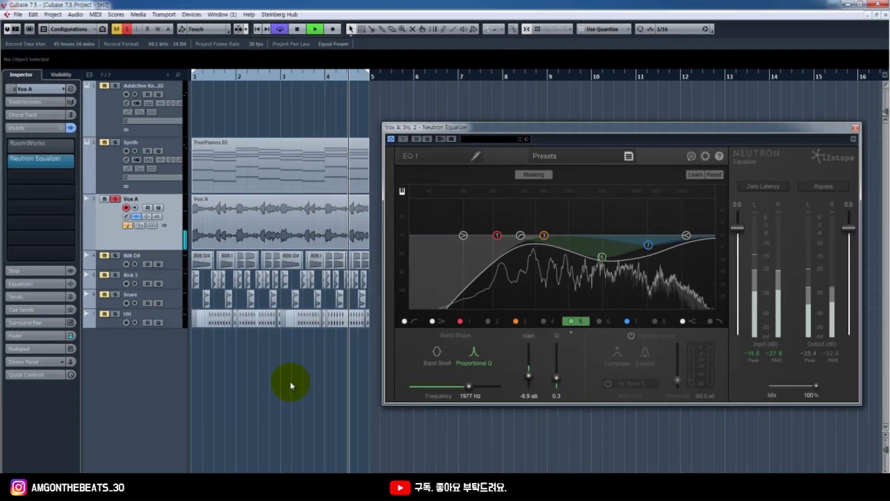
pyautogui.press('space')
# Open Vox A's RoomWorks reverb and, during playback, set its reverb time to 1.53 and size to 128
pyautogui.click(61, 146)
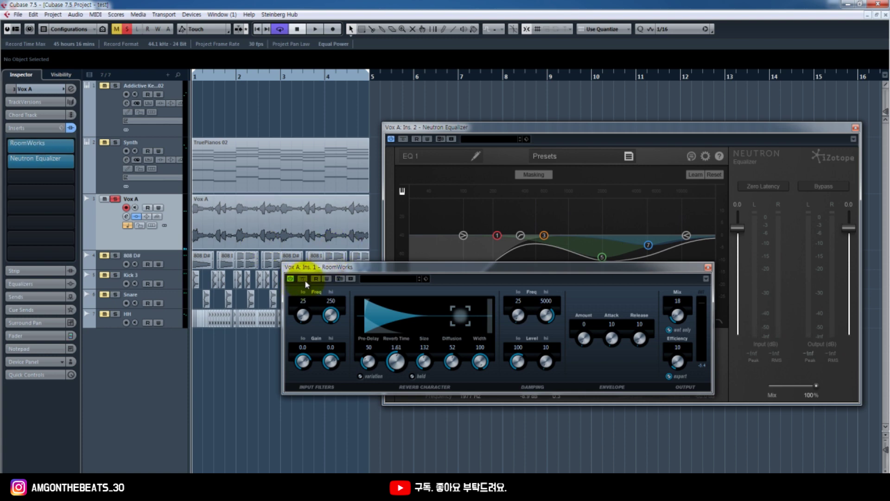
pyautogui.press('space')
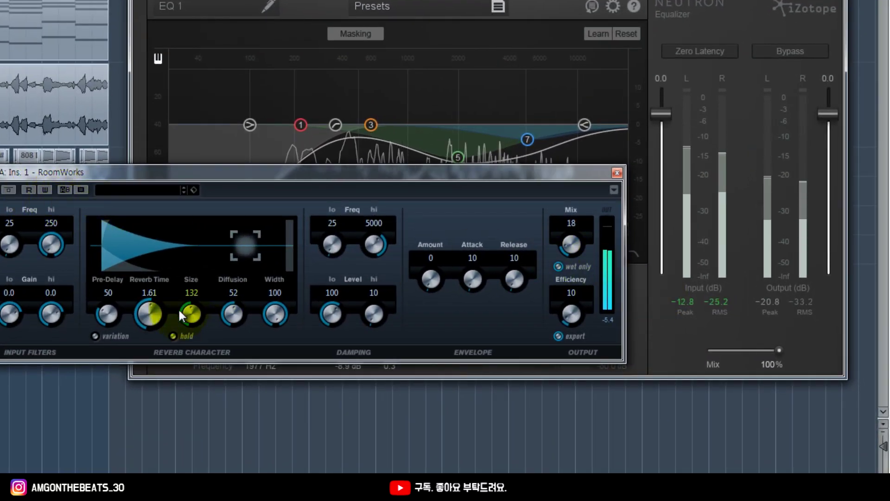
pyautogui.moveTo(150, 314); pyautogui.dragTo(147, 360)
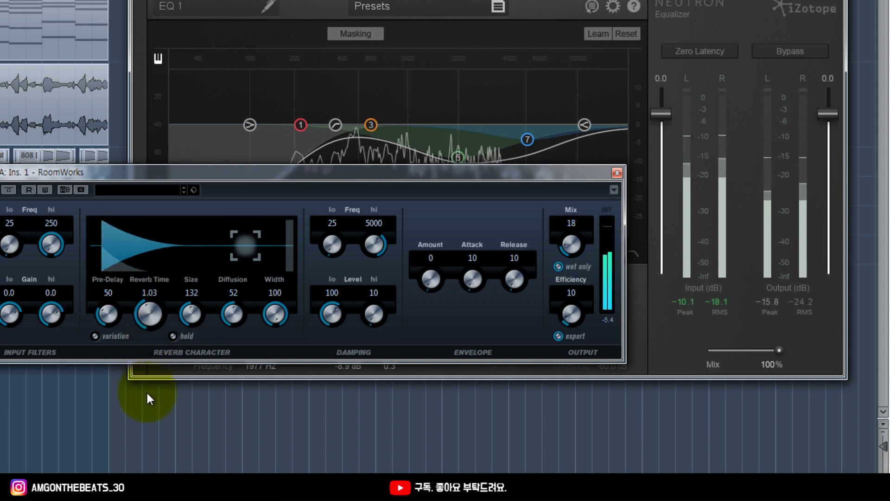
pyautogui.moveTo(147, 393); pyautogui.dragTo(145, 386)
pyautogui.moveTo(184, 323); pyautogui.dragTo(194, 386)
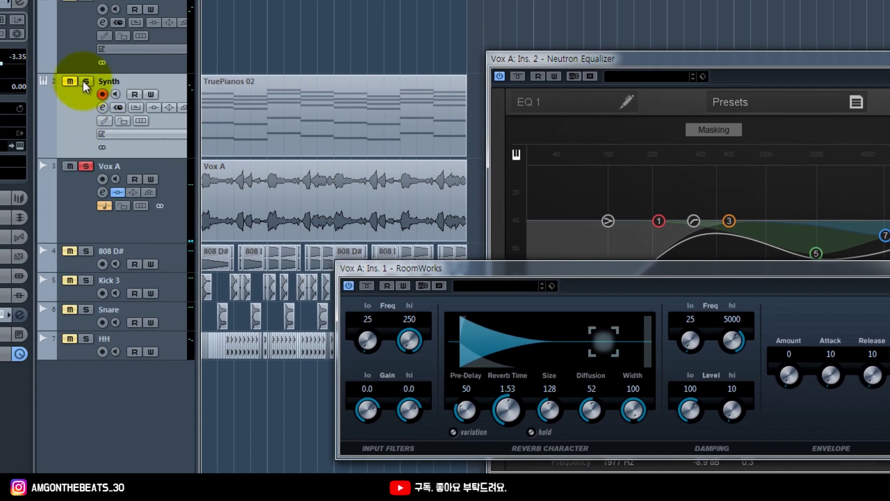
# Solo the Synth track alongside Vox A, reselect the Vox A track and reposition the RoomWorks window
pyautogui.click(85, 82)
pyautogui.click(111, 167)
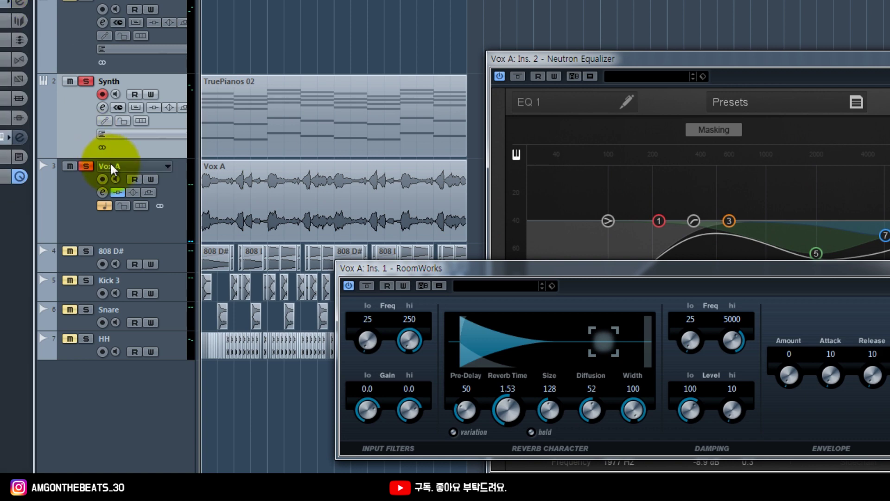
pyautogui.click(93, 212)
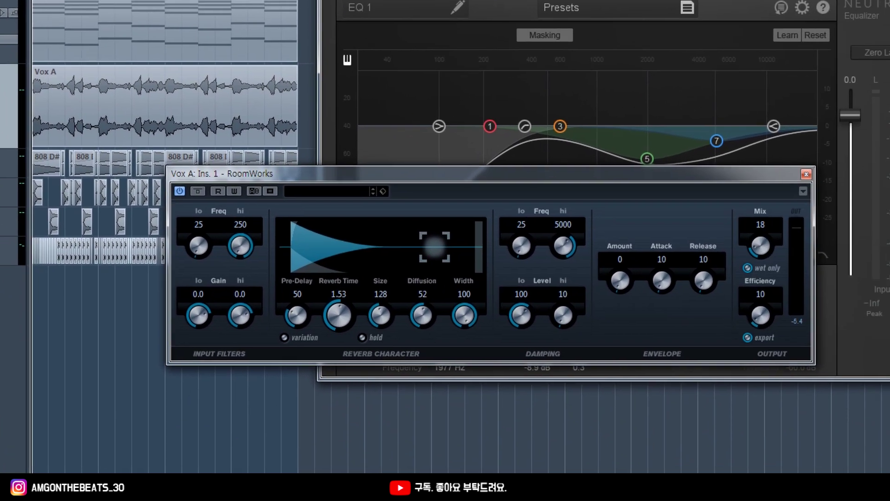
pyautogui.moveTo(312, 179); pyautogui.dragTo(360, 156)
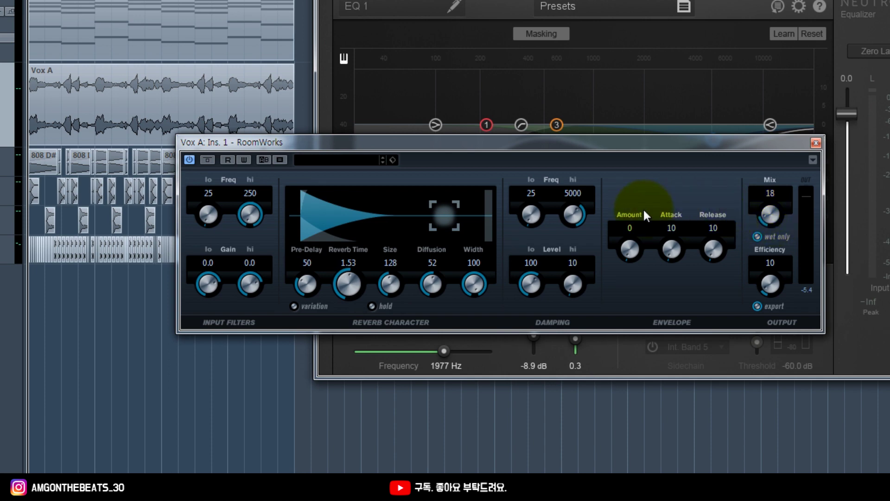
# Play Vox A with the synth, compare RoomWorks bypassed and active, and set its reverb time to 0.75 and size to 109
pyautogui.press('space')
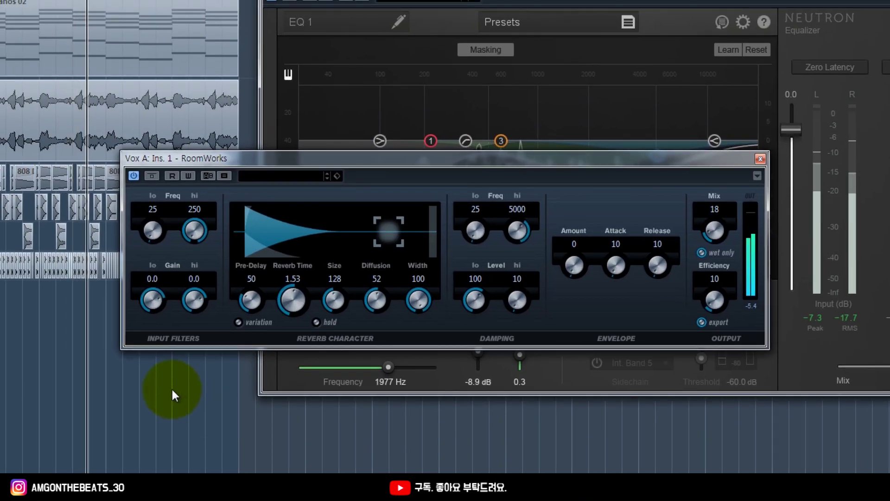
pyautogui.click(150, 176)
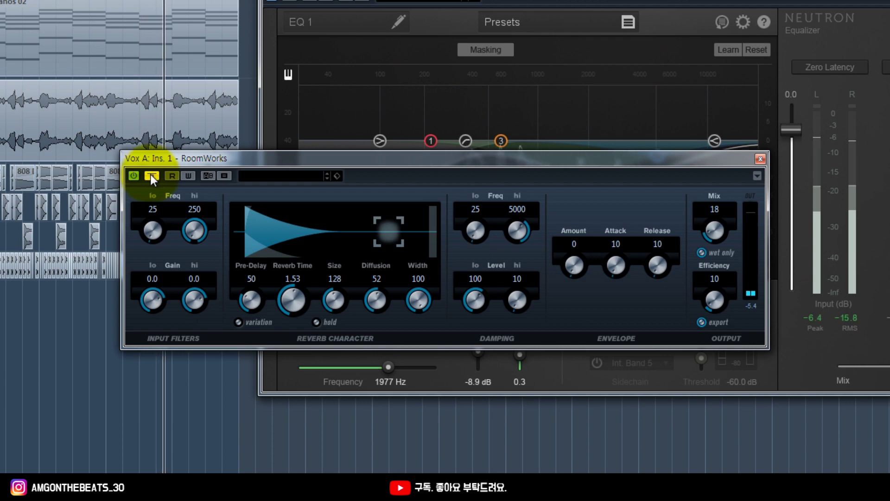
pyautogui.click(150, 175)
pyautogui.moveTo(290, 301); pyautogui.dragTo(312, 332)
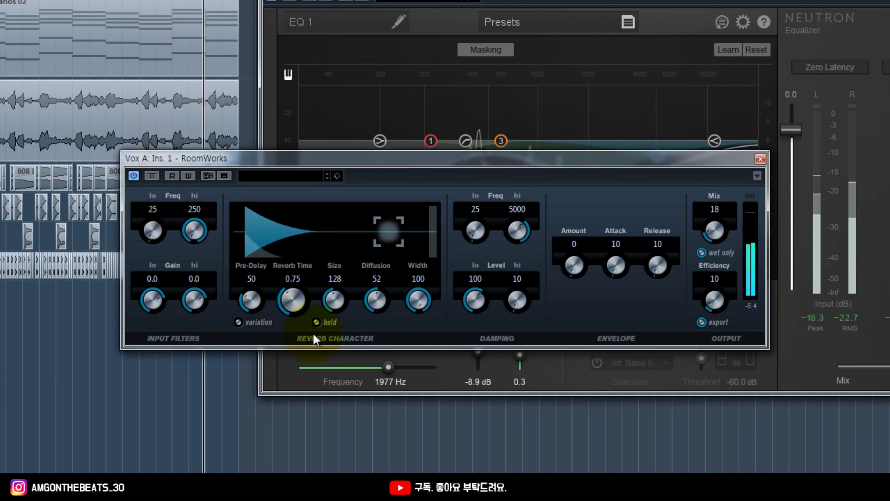
pyautogui.moveTo(334, 301); pyautogui.dragTo(334, 325)
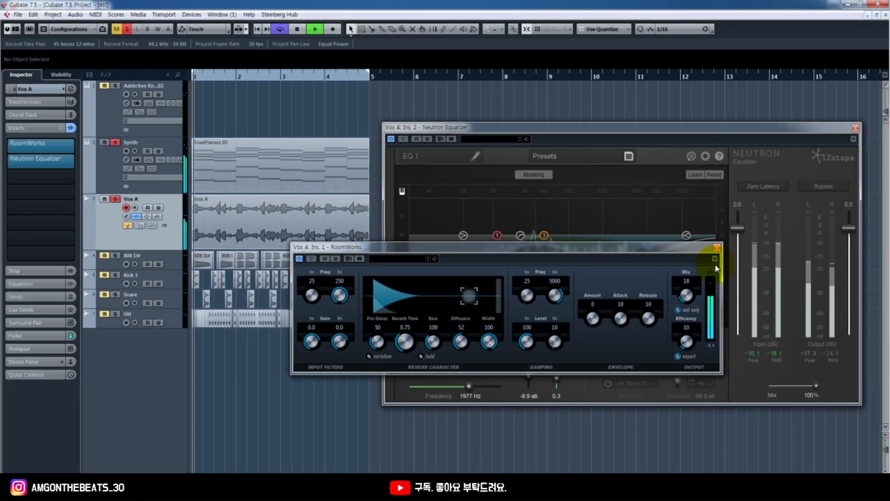
# Stop playback and close the RoomWorks and Neutron Equalizer windows
pyautogui.click(717, 247)
pyautogui.press('space')
pyautogui.click(856, 127)
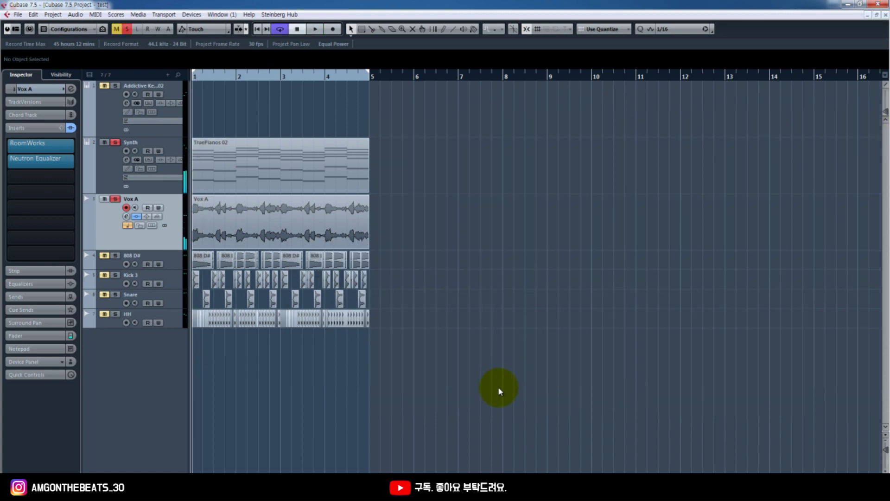
# Reduce the height of the Synth and Vox A tracks and solo the 808 D#, Kick 3, Snare and HH tracks
pyautogui.press('h')
pyautogui.press('h')
pyautogui.click(109, 175)
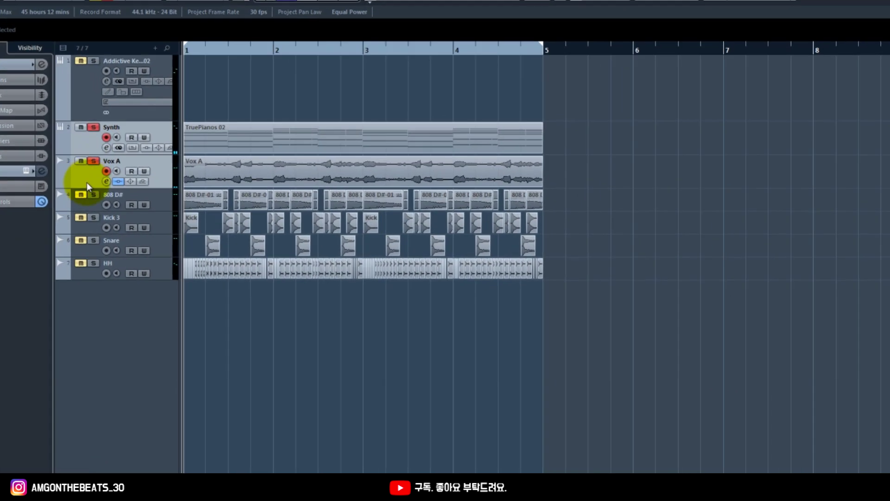
pyautogui.click(114, 260)
pyautogui.keyDown('shift'); pyautogui.click(114, 320); pyautogui.keyUp('shift')
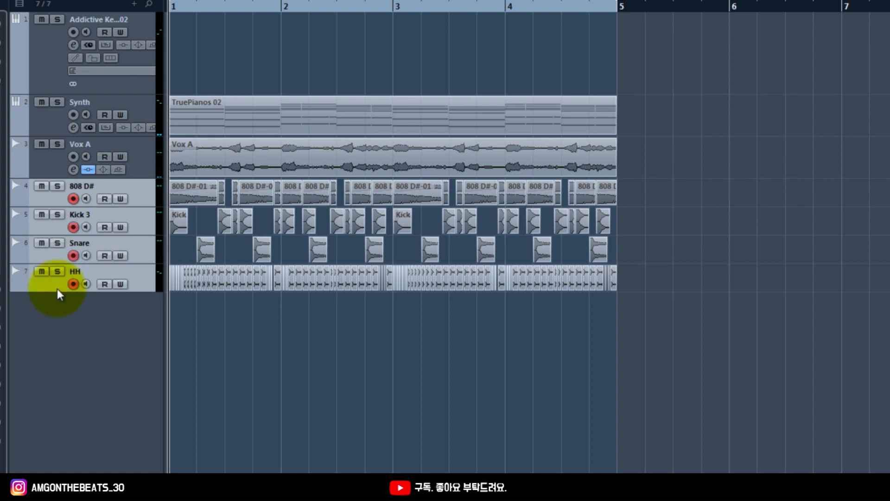
pyautogui.click(57, 271)
# Shrink the Addictive Keys, Synth and Vox A tracks and enlarge the 808 D#, Kick 3, Snare and HH tracks while playing the drums
pyautogui.click(50, 152)
pyautogui.keyDown('shift'); pyautogui.click(44, 88); pyautogui.keyUp('shift')
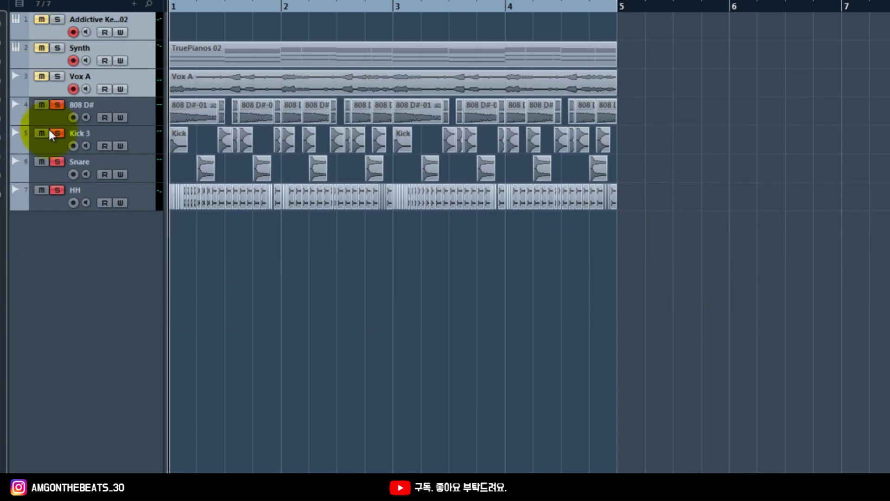
pyautogui.click(48, 123)
pyautogui.keyDown('shift'); pyautogui.click(55, 205); pyautogui.keyUp('shift')
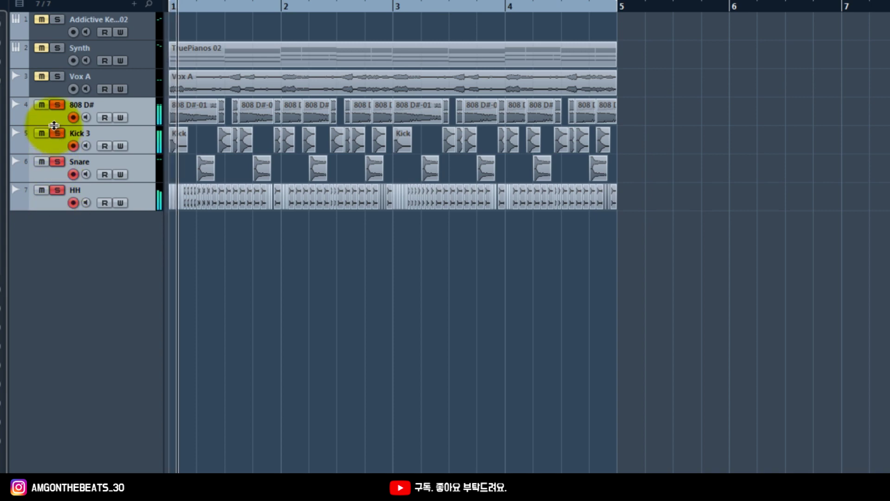
pyautogui.hotkey('ctrl', 'Down')
pyautogui.press('h')
pyautogui.press('h')
pyautogui.press('h')
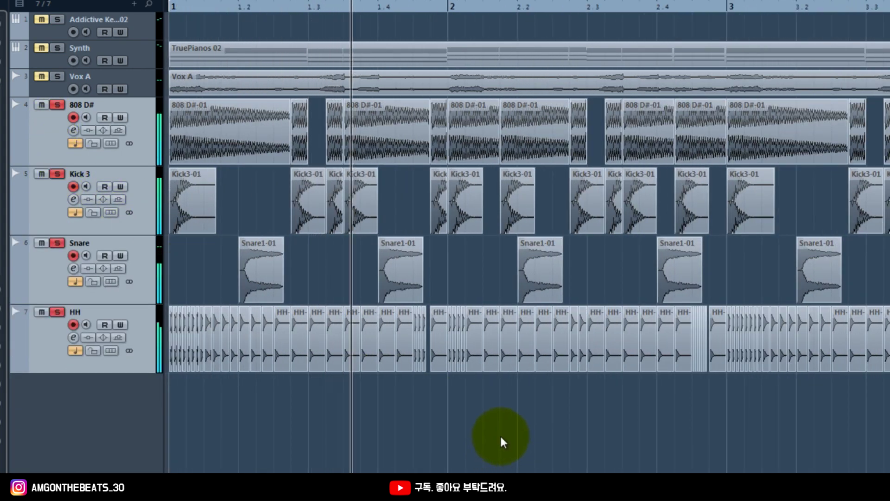
pyautogui.press('g')
pyautogui.press('g')
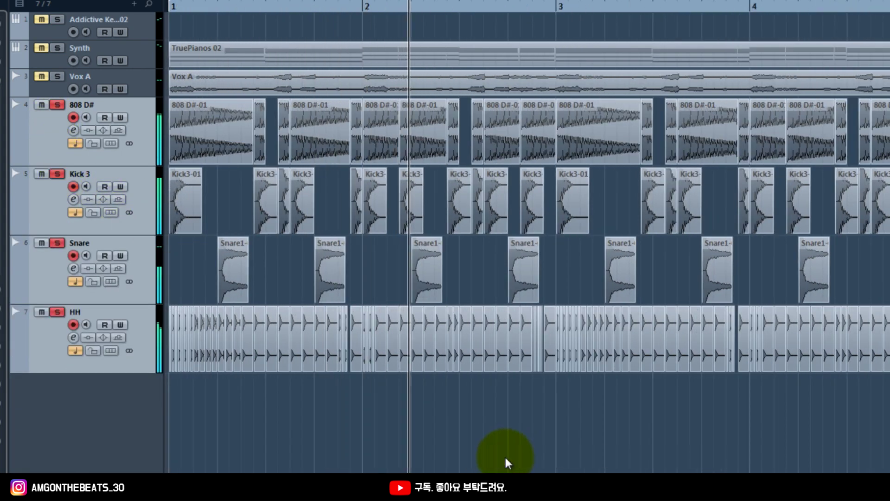
# Move the Synth track below Vox A, directly above 808 D#, and enlarge both the Synth and 808 D# tracks
pyautogui.press('g')
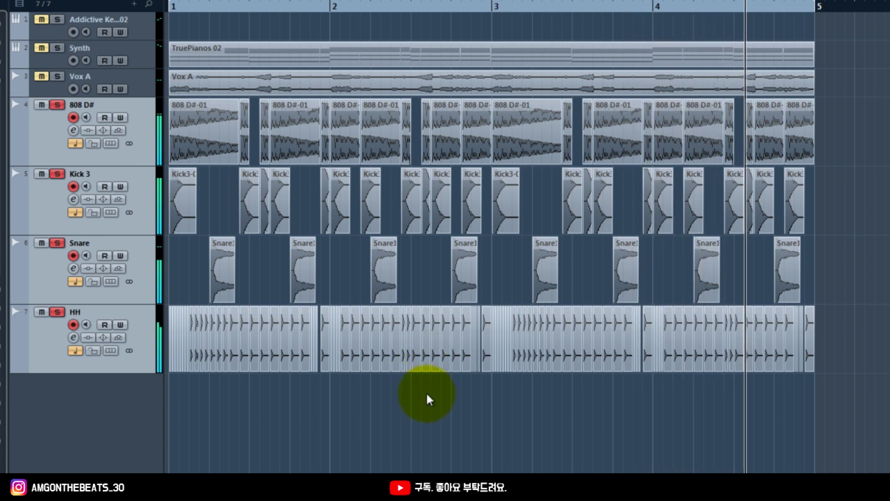
pyautogui.click(131, 155)
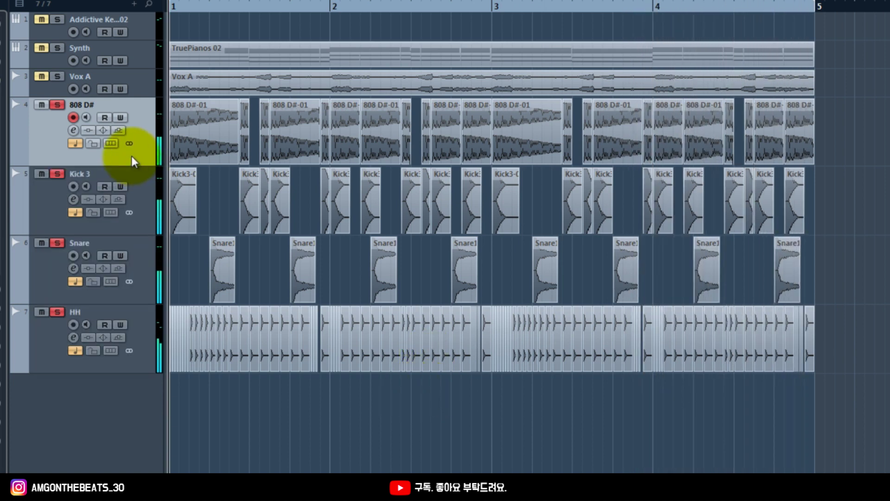
pyautogui.moveTo(145, 72); pyautogui.dragTo(149, 188)
pyautogui.press('h')
pyautogui.click(237, 233)
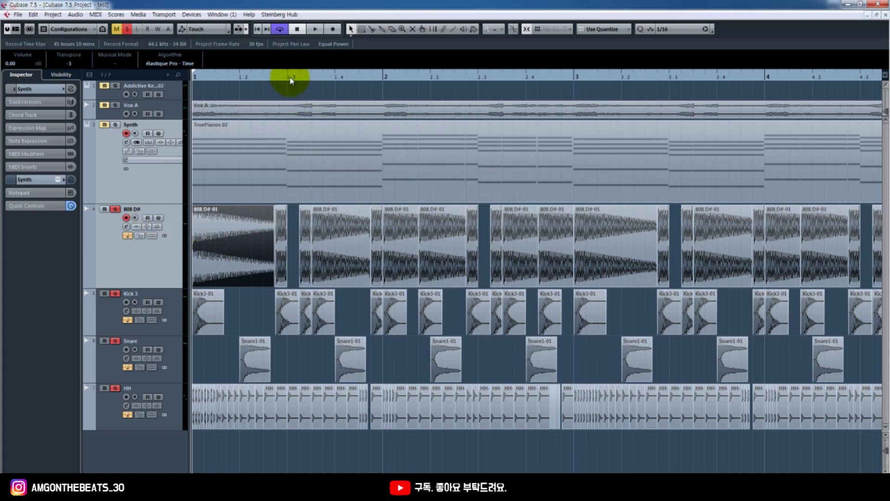
# Open the Synth part TruePianos 02 in the Key Editor and select its C2, B1, E2 and D2 bass notes in turn
pyautogui.doubleClick(255, 149)
pyautogui.click(69, 376)
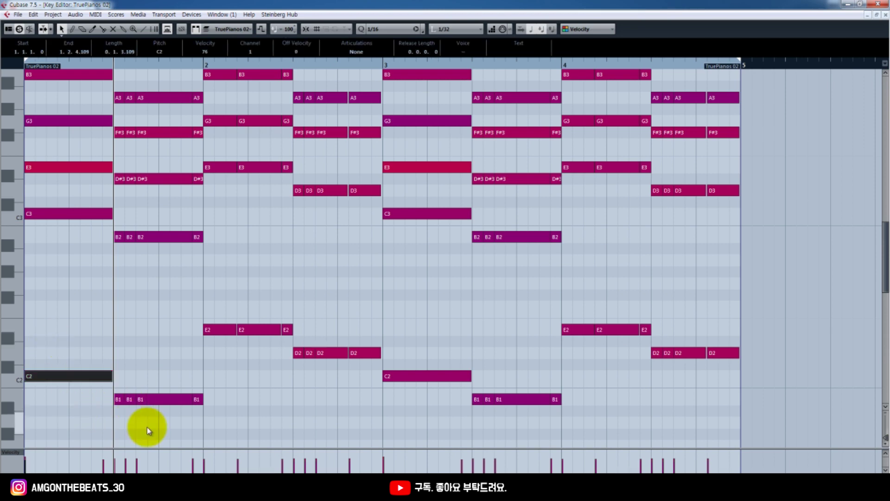
pyautogui.moveTo(200, 432); pyautogui.dragTo(124, 398)
pyautogui.moveTo(200, 323); pyautogui.dragTo(278, 359)
pyautogui.moveTo(377, 382); pyautogui.dragTo(292, 338)
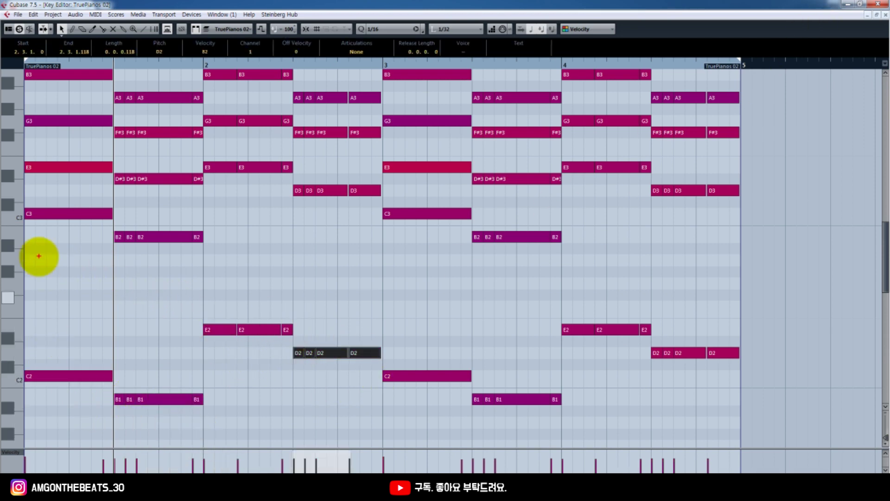
# Annotate the screen with a handwritten D# above the first C2 bass note and an arrow down to that note
pyautogui.moveTo(39, 257); pyautogui.dragTo(50, 308)
pyautogui.moveTo(40, 256); pyautogui.dragTo(59, 306)
pyautogui.moveTo(94, 233); pyautogui.dragTo(93, 257)
pyautogui.moveTo(104, 234); pyautogui.dragTo(102, 257)
pyautogui.moveTo(79, 249); pyautogui.dragTo(114, 249)
pyautogui.moveTo(84, 255); pyautogui.dragTo(115, 254)
pyautogui.moveTo(63, 324); pyautogui.dragTo(63, 340)
# Draw annotation arrows from the handwritten D# to the first B1, E2 and D2 bass notes
pyautogui.moveTo(94, 300); pyautogui.dragTo(145, 381)
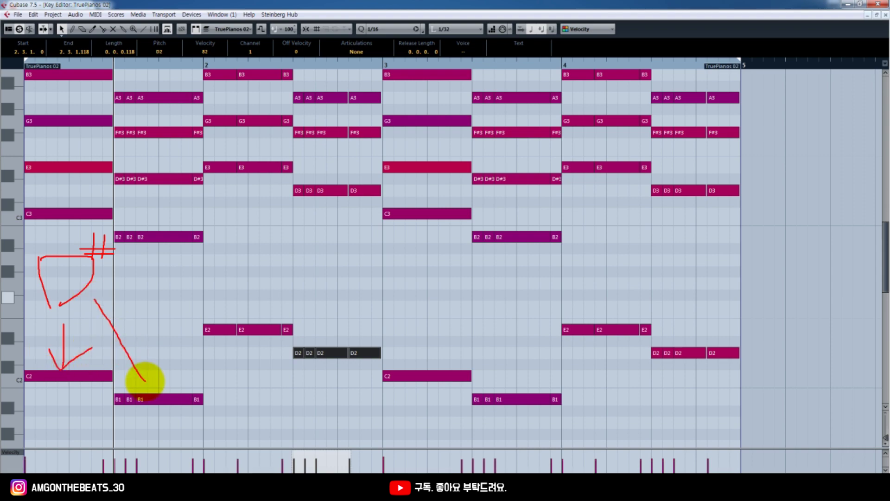
pyautogui.moveTo(98, 292); pyautogui.dragTo(207, 323)
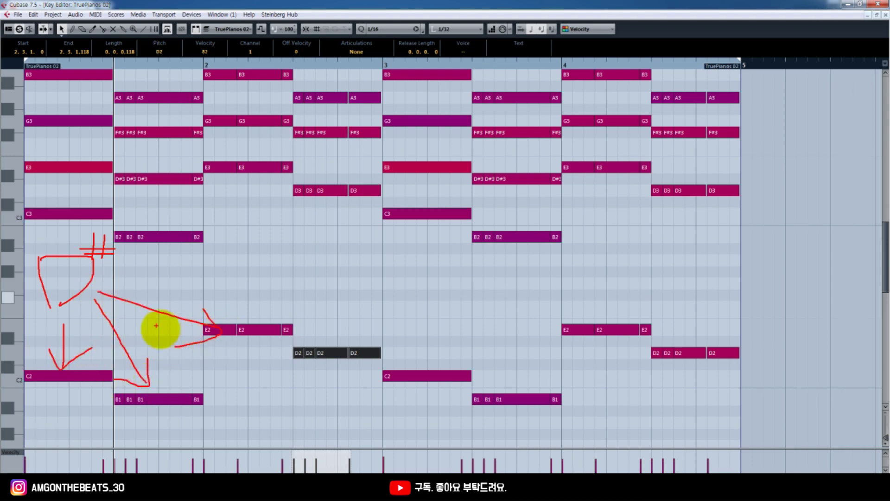
pyautogui.moveTo(100, 287)
pyautogui.mouseDown()
pyautogui.moveTo(204, 288)
pyautogui.moveTo(331, 337)
pyautogui.moveTo(338, 352)
pyautogui.mouseUp()
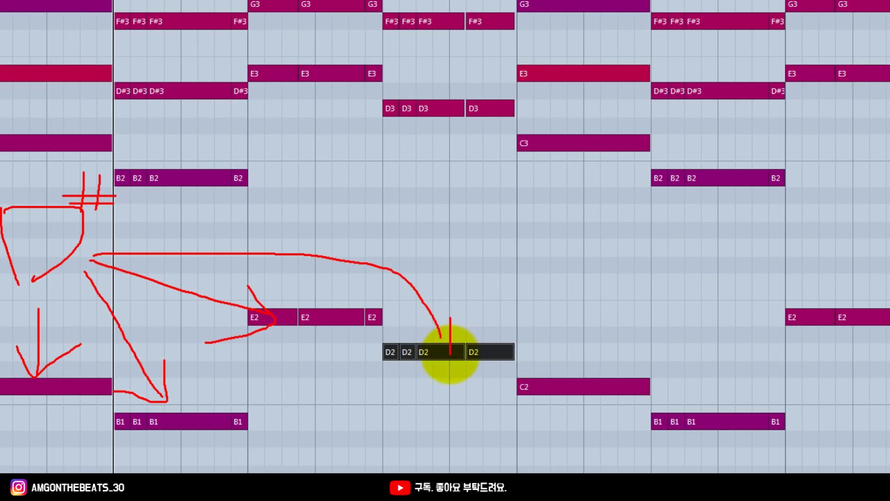
pyautogui.moveTo(419, 346); pyautogui.dragTo(450, 355)
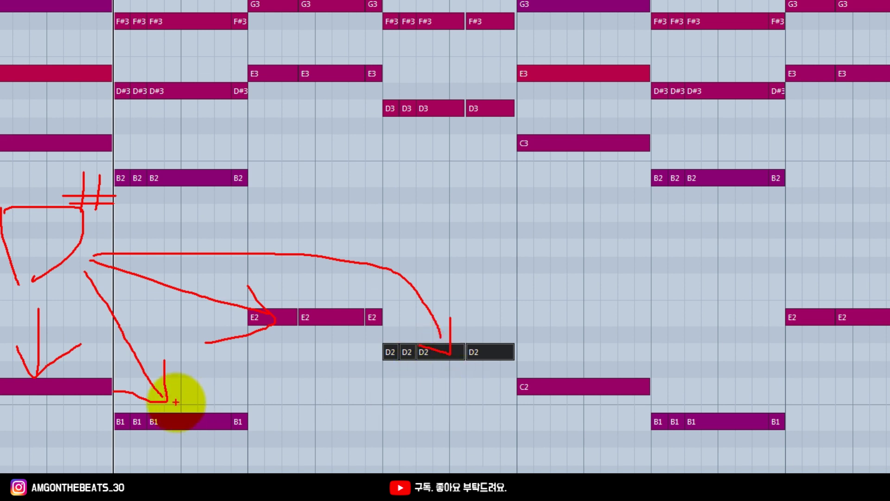
# Label the C2, B1, E2 and D2 bass notes with the semitone offsets -3, -4, 1 and -1, and clear the annotations
pyautogui.moveTo(8, 408)
pyautogui.mouseDown()
pyautogui.moveTo(58, 399)
pyautogui.moveTo(45, 448)
pyautogui.mouseUp()
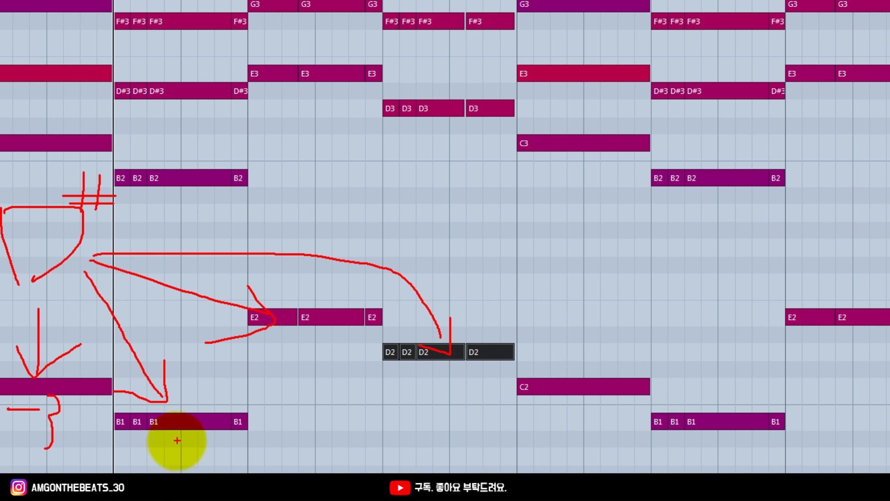
pyautogui.moveTo(177, 440); pyautogui.dragTo(195, 441)
pyautogui.moveTo(202, 430)
pyautogui.mouseDown()
pyautogui.moveTo(215, 451)
pyautogui.moveTo(243, 449)
pyautogui.mouseUp()
pyautogui.moveTo(234, 435); pyautogui.dragTo(226, 471)
pyautogui.moveTo(310, 294); pyautogui.dragTo(310, 347)
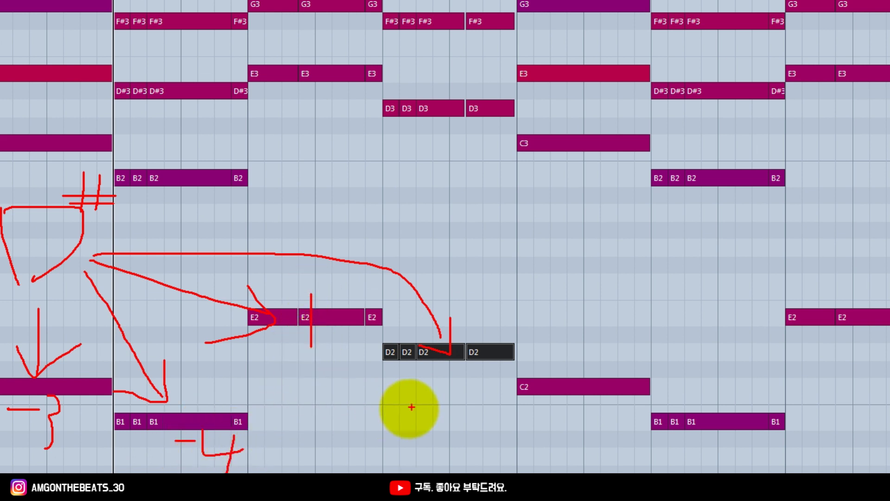
pyautogui.moveTo(412, 390); pyautogui.dragTo(449, 391)
pyautogui.moveTo(477, 374); pyautogui.dragTo(477, 420)
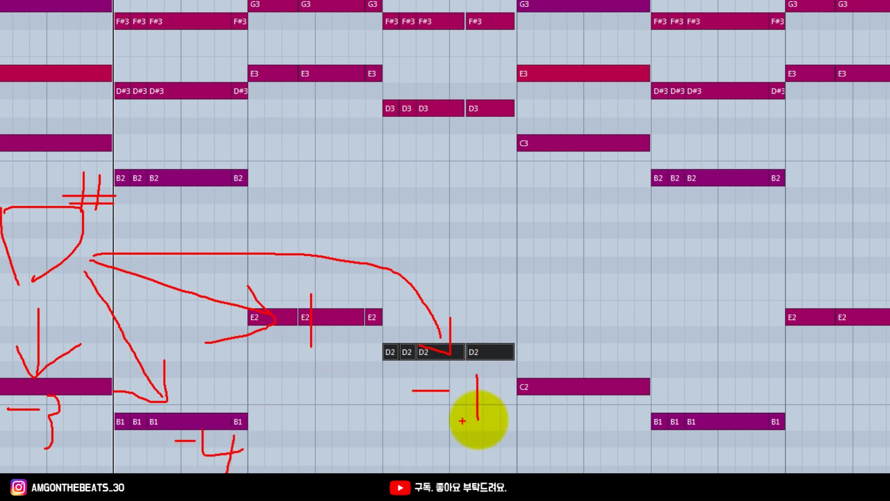
pyautogui.press('Escape')
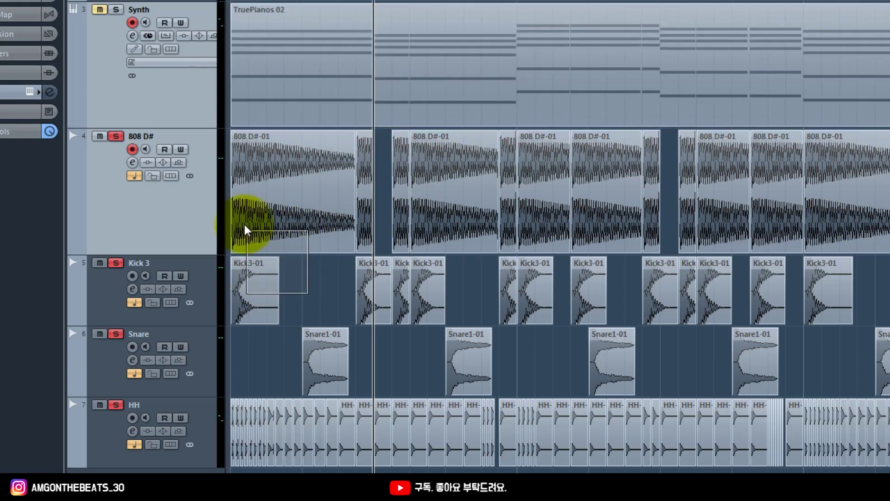
# Select the first 808 D# clip together with the first Kick 3 clip, and then the next group of Kick 3 clips
pyautogui.moveTo(244, 224); pyautogui.dragTo(244, 225)
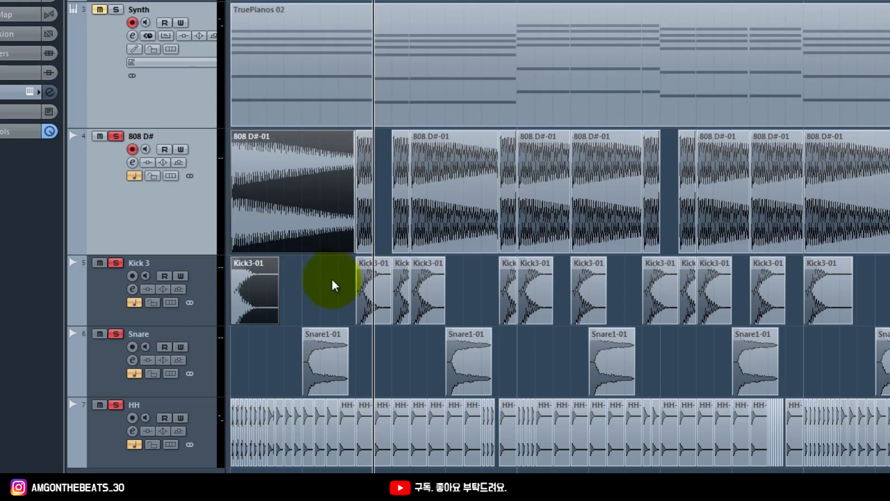
pyautogui.moveTo(331, 277); pyautogui.dragTo(464, 279)
pyautogui.press('g')
pyautogui.press('g')
pyautogui.press('g')
# Reduce the Synth and 808 D# track heights and solo only the HH track
pyautogui.click(103, 372)
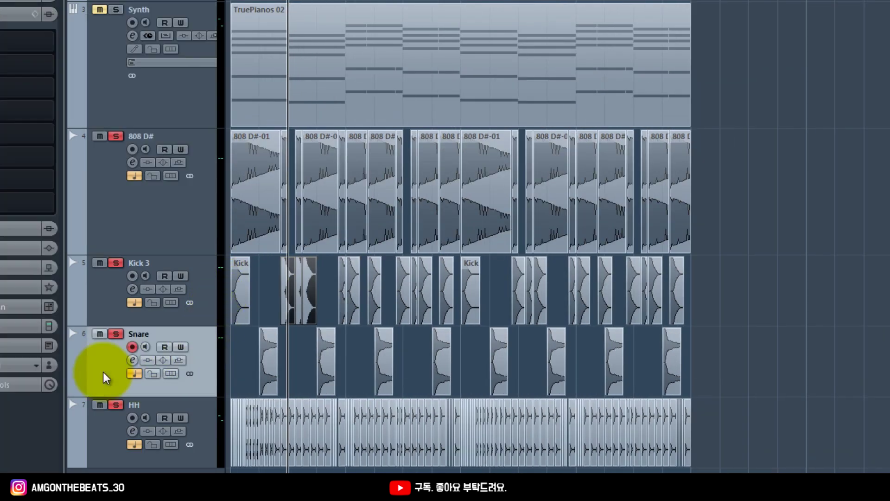
pyautogui.keyDown('shift'); pyautogui.click(131, 113); pyautogui.keyUp('shift')
pyautogui.hotkey('shift', 'g')
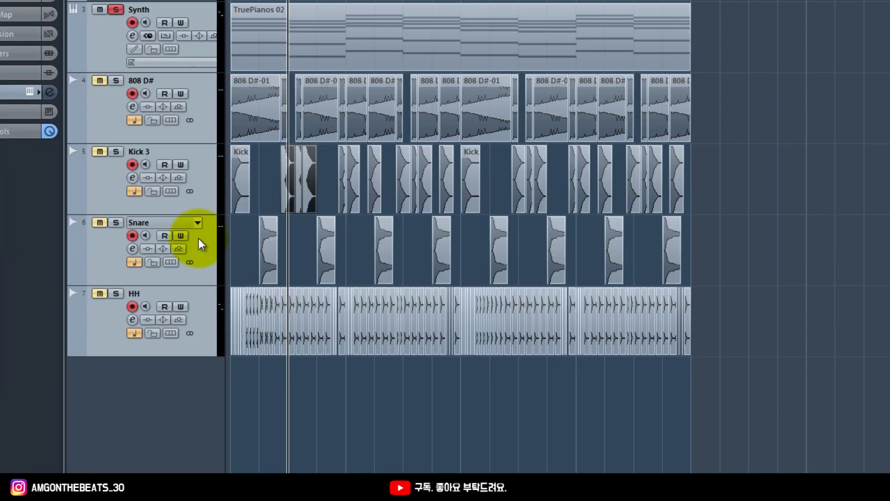
pyautogui.click(121, 347)
pyautogui.click(116, 10)
pyautogui.click(116, 9)
# Examine the opening hi-hat rolls by selecting the first eight HH clips, the next four, and the three after those
pyautogui.press('h')
pyautogui.press('h')
pyautogui.press('h')
pyautogui.press('h')
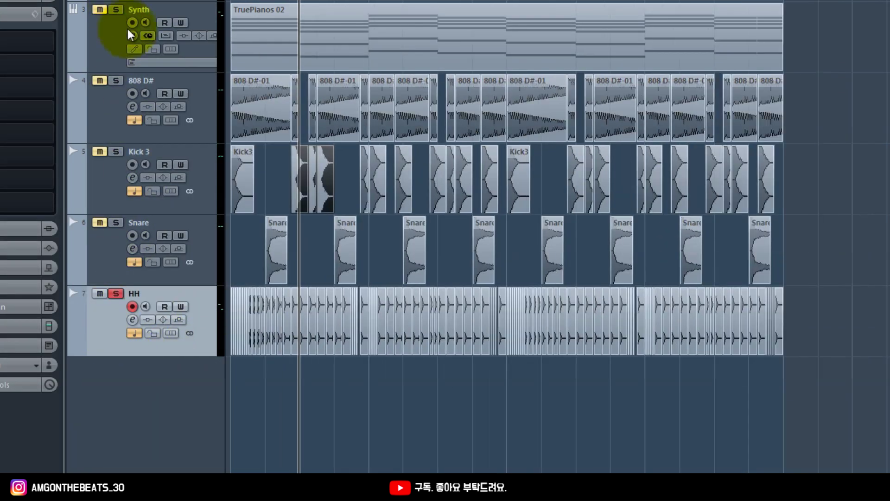
pyautogui.press('h')
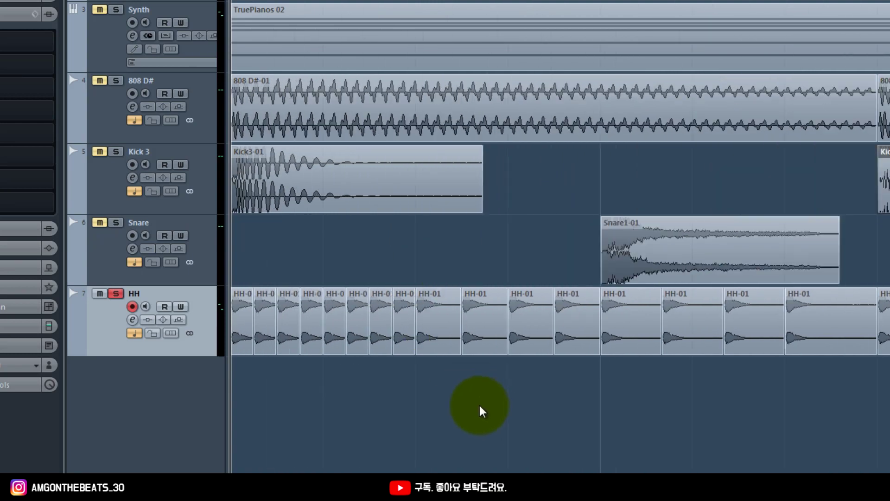
pyautogui.moveTo(400, 381); pyautogui.dragTo(177, 315)
pyautogui.press('g')
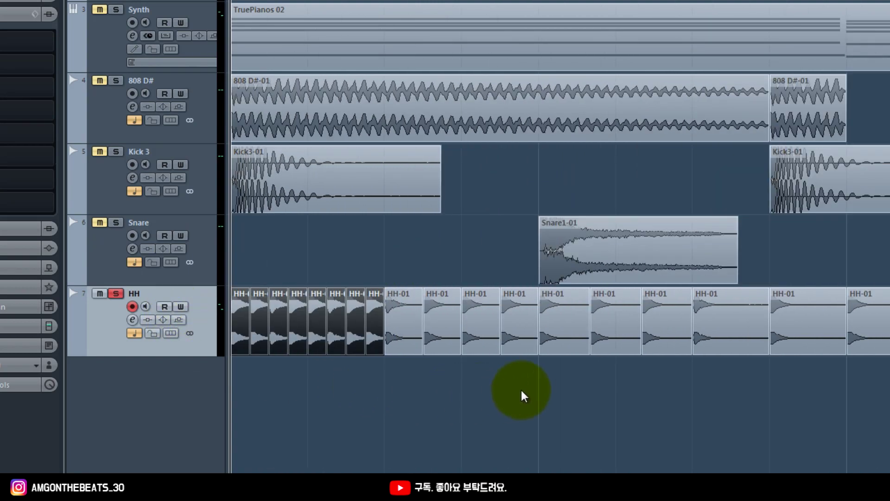
pyautogui.moveTo(525, 386); pyautogui.dragTo(397, 314)
pyautogui.click(548, 377)
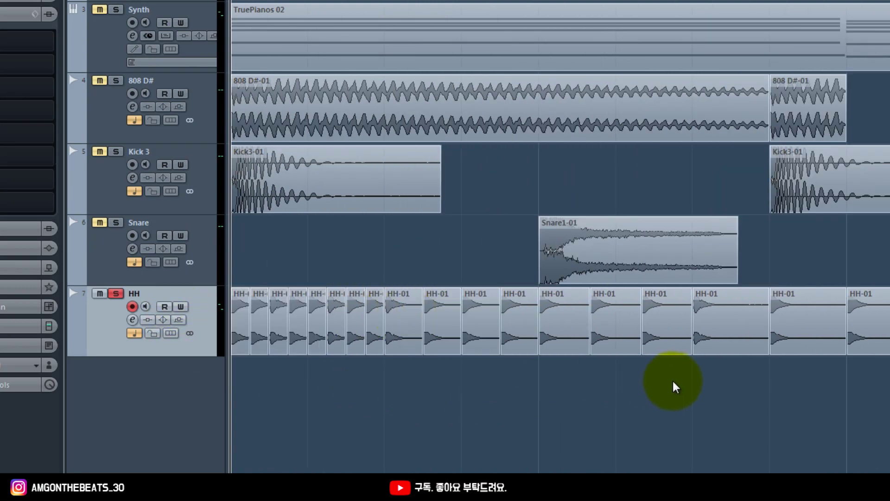
pyautogui.moveTo(672, 381); pyautogui.dragTo(575, 346)
# Select the HH clips across the first two beats, set the locators around them and play that section
pyautogui.moveTo(786, 402); pyautogui.dragTo(222, 310)
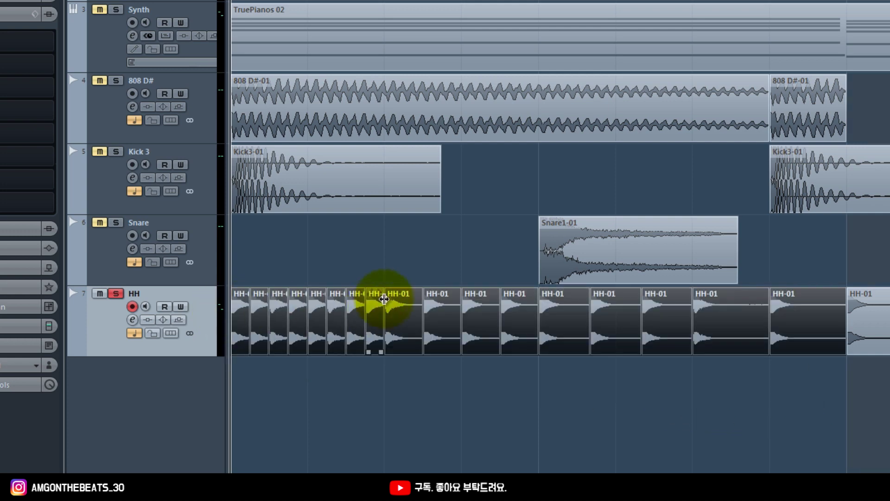
pyautogui.press('g')
pyautogui.press('space')
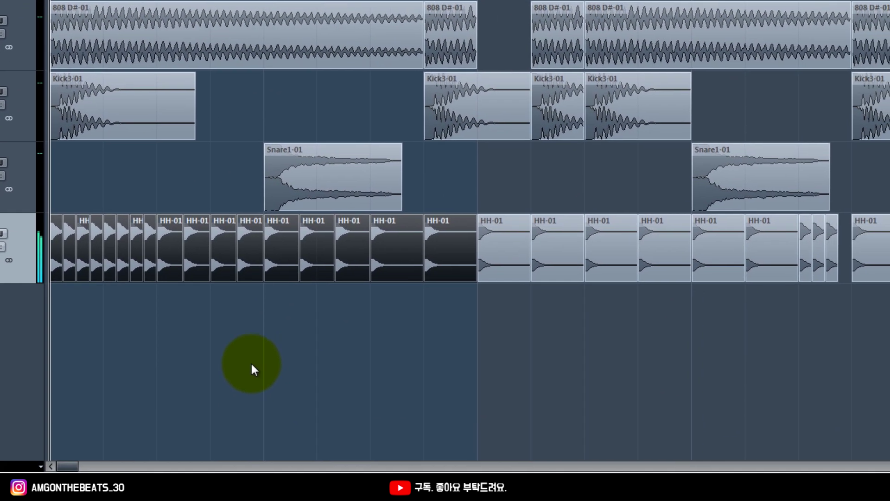
pyautogui.click(251, 364)
# Annotate the first eight HH clips as 64 and the following four as 32
pyautogui.moveTo(49, 288)
pyautogui.mouseDown()
pyautogui.moveTo(127, 295)
pyautogui.moveTo(153, 283)
pyautogui.mouseUp()
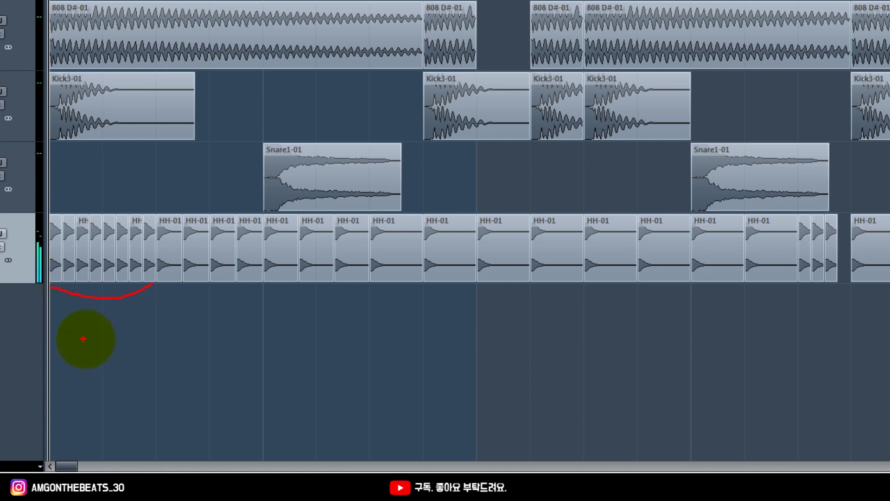
pyautogui.moveTo(77, 337)
pyautogui.mouseDown()
pyautogui.moveTo(64, 389)
pyautogui.moveTo(70, 377)
pyautogui.moveTo(128, 375)
pyautogui.moveTo(107, 401)
pyautogui.mouseUp()
pyautogui.moveTo(172, 291)
pyautogui.mouseDown()
pyautogui.moveTo(202, 301)
pyautogui.moveTo(250, 281)
pyautogui.mouseUp()
pyautogui.moveTo(195, 348)
pyautogui.mouseDown()
pyautogui.moveTo(208, 377)
pyautogui.moveTo(199, 391)
pyautogui.mouseUp()
pyautogui.moveTo(210, 353); pyautogui.dragTo(241, 379)
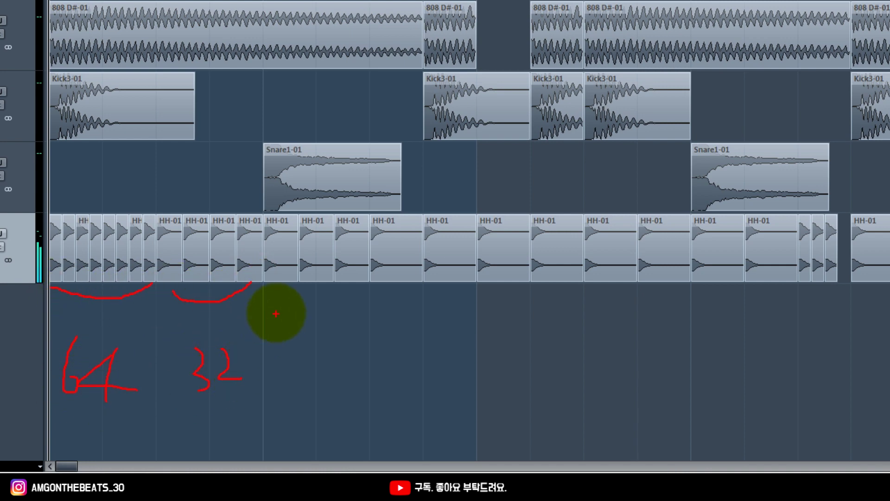
# Annotate the next three HH clips as 16T and the two after them as 16, and clear the annotations
pyautogui.moveTo(276, 283)
pyautogui.mouseDown()
pyautogui.moveTo(321, 292)
pyautogui.moveTo(345, 280)
pyautogui.mouseUp()
pyautogui.moveTo(278, 350); pyautogui.dragTo(278, 392)
pyautogui.moveTo(306, 340)
pyautogui.mouseDown()
pyautogui.moveTo(288, 381)
pyautogui.moveTo(292, 369)
pyautogui.moveTo(330, 358)
pyautogui.mouseUp()
pyautogui.moveTo(324, 360); pyautogui.dragTo(311, 391)
pyautogui.moveTo(379, 293); pyautogui.dragTo(455, 296)
pyautogui.moveTo(391, 357); pyautogui.dragTo(393, 408)
pyautogui.moveTo(421, 346); pyautogui.dragTo(412, 377)
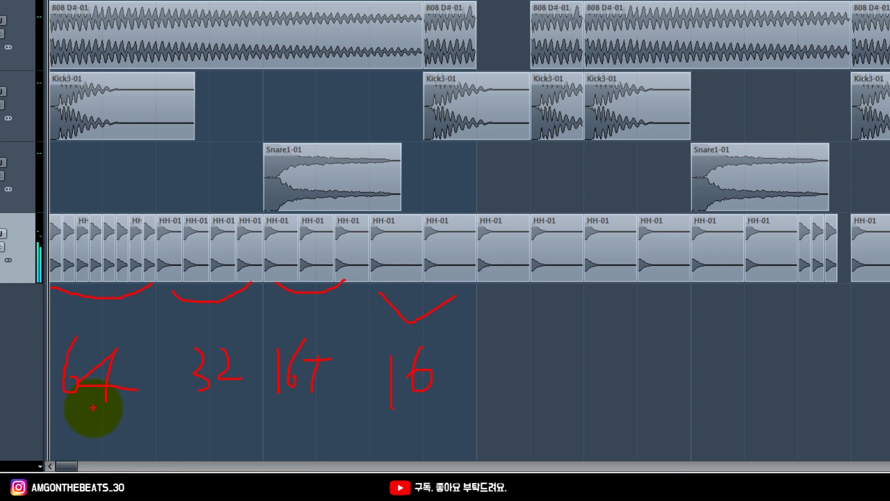
pyautogui.moveTo(470, 198); pyautogui.dragTo(91, 187)
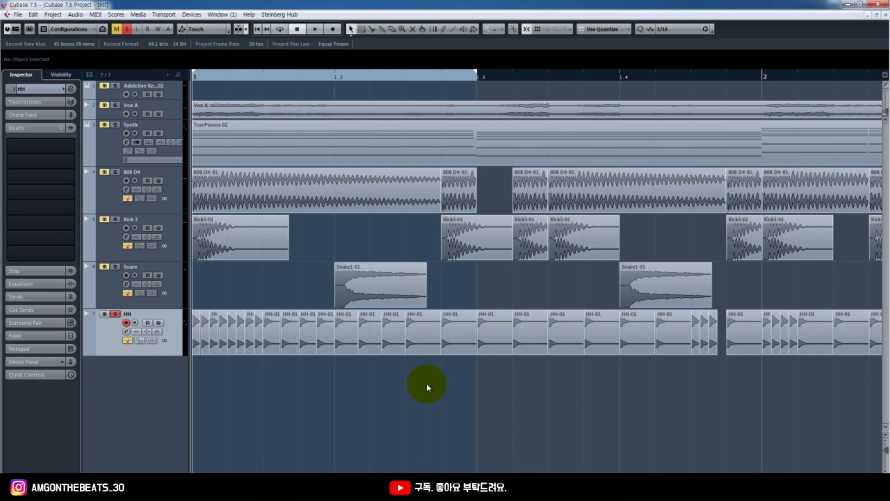
# Play the soloed HH pattern, stop playback, and clear the mutes and solos on all tracks
pyautogui.press('space')
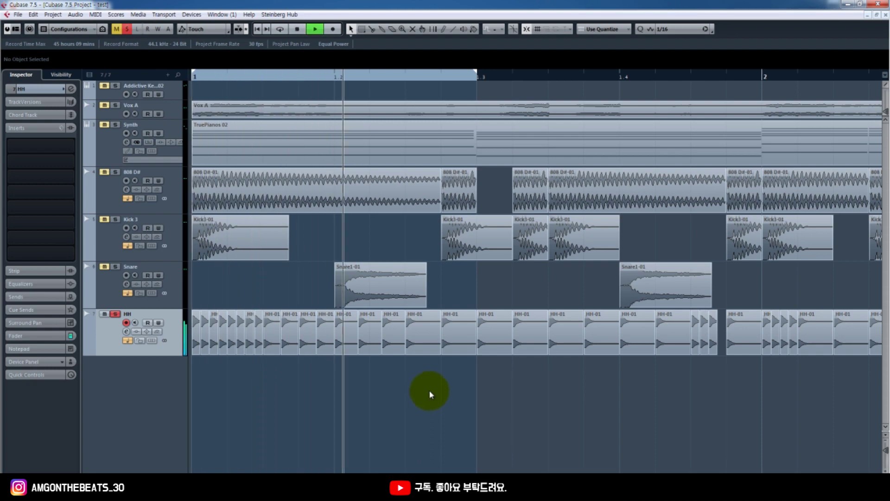
pyautogui.press('g')
pyautogui.press('g')
pyautogui.press('s')
pyautogui.press('g')
pyautogui.press('g')
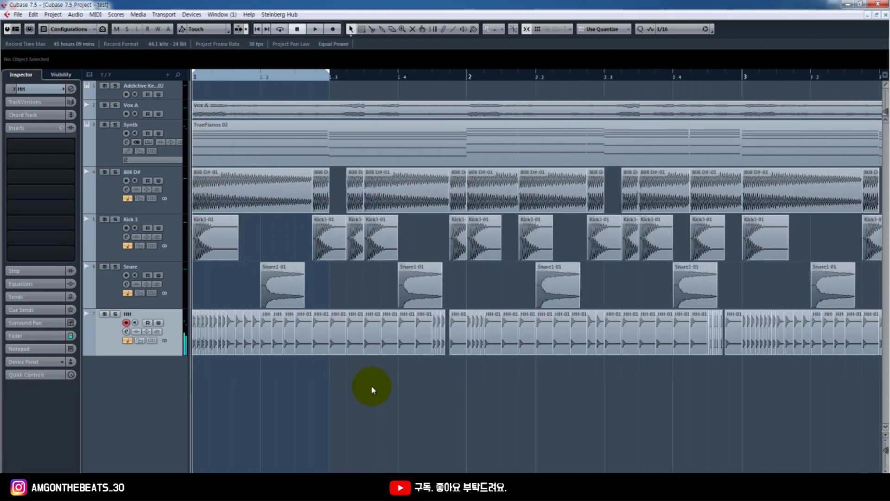
# Set the locators to the full length of the Synth part and play the whole arrangement
pyautogui.press('g')
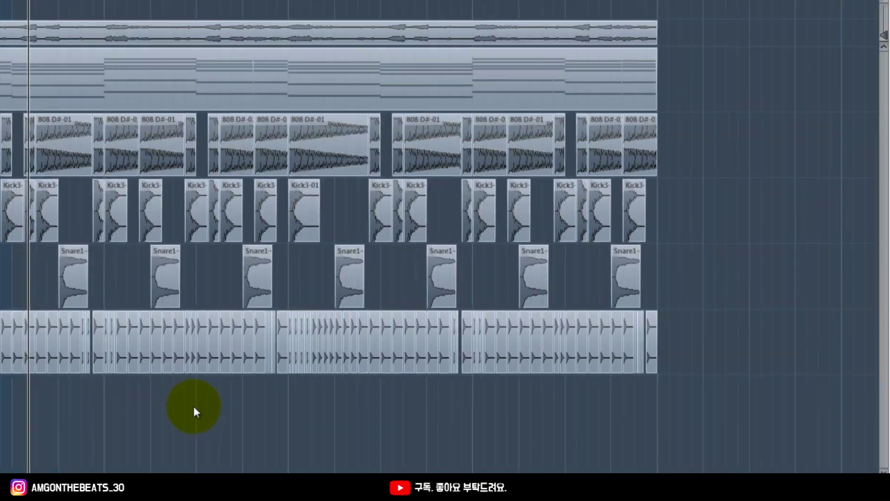
pyautogui.press('g')
pyautogui.click(184, 16)
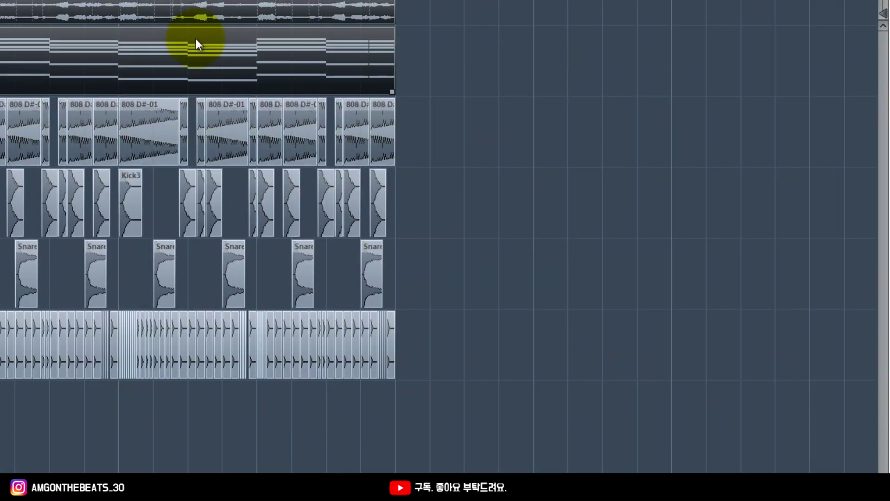
pyautogui.rightClick(267, 450)
pyautogui.click(193, 428)
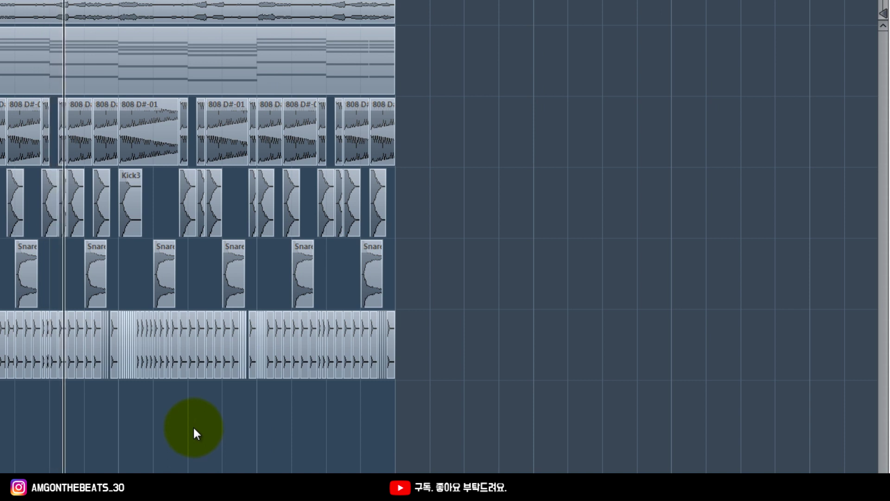